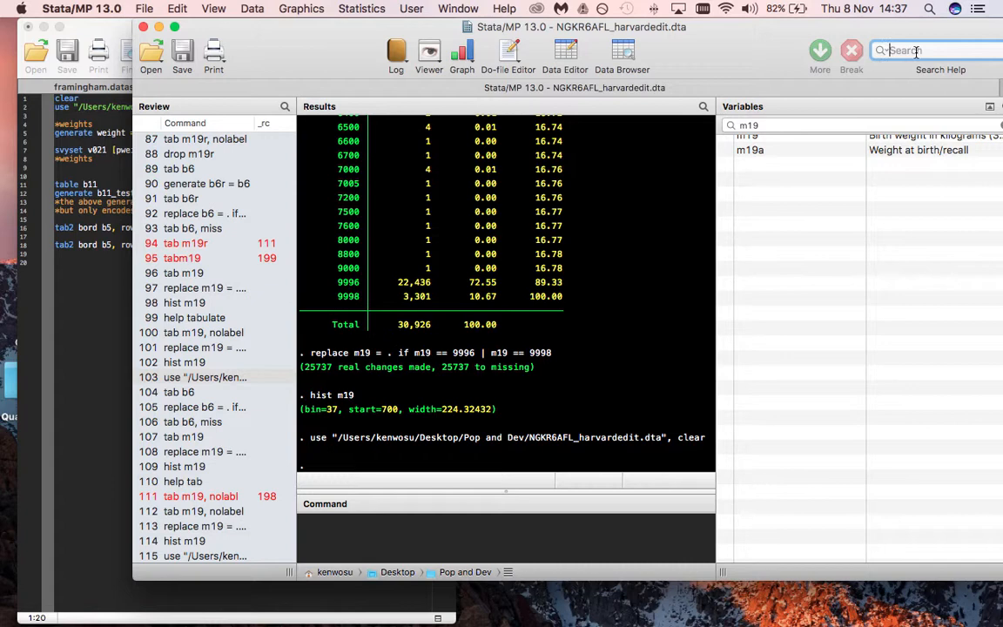
text(tab)
key(BackSpace)
key(BackSpace)
key(BackSpace)
Step: Bring the whole Stata window into view and filter the variables list for b6
drag(949, 77, 904, 77)
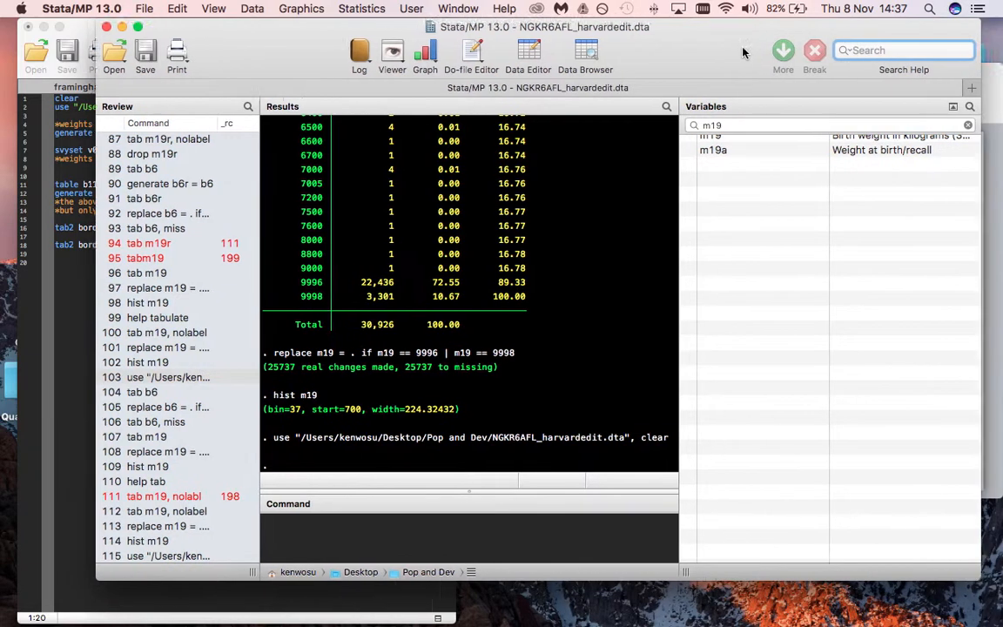
click(733, 125)
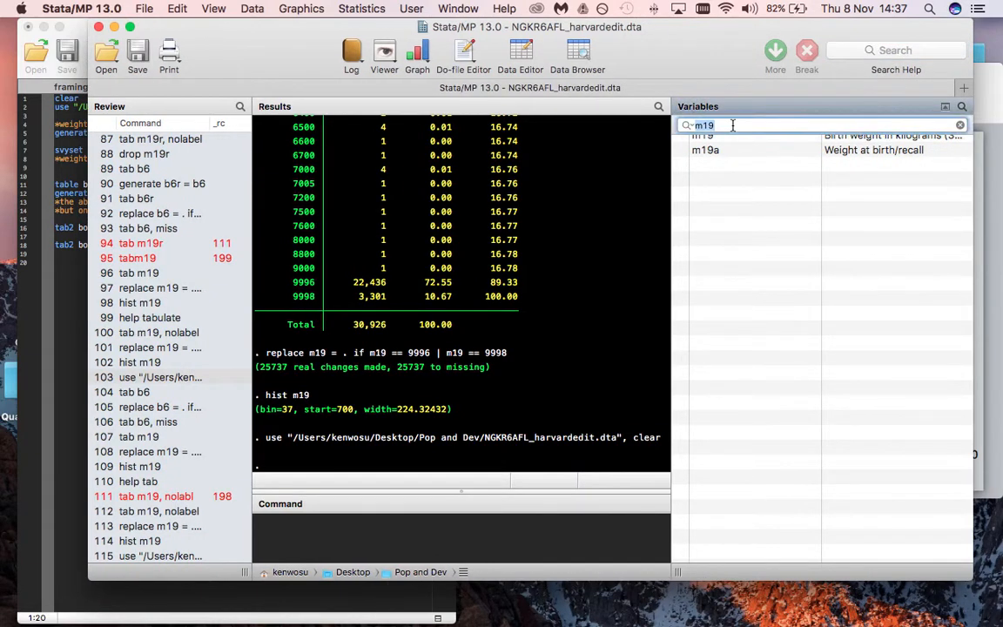
key(BackSpace)
key(BackSpace)
key(BackSpace)
text(b6)
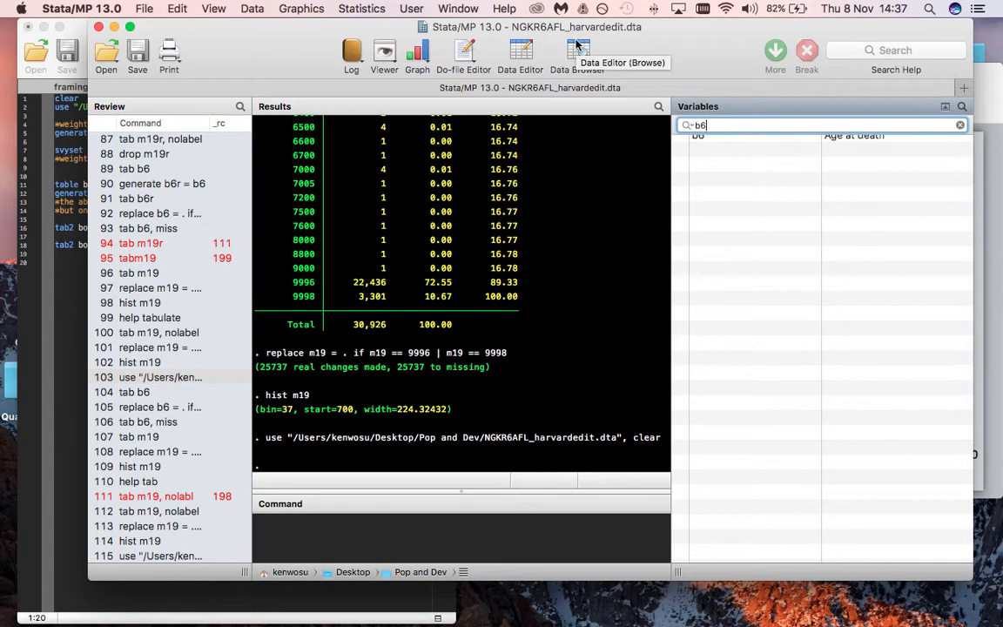
scroll(703, 180, up, 1)
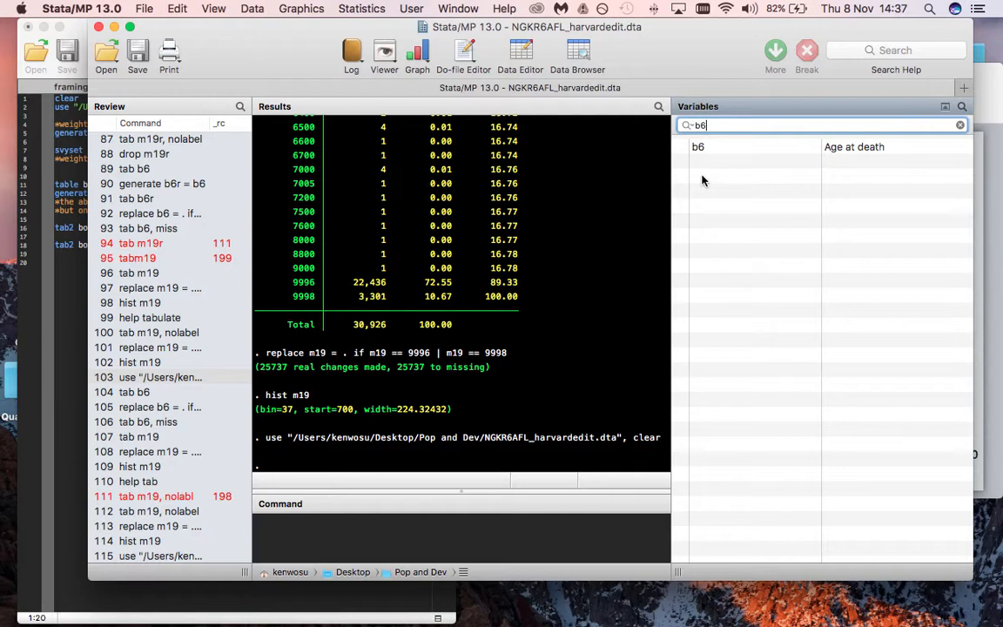
scroll(703, 180, down, 1)
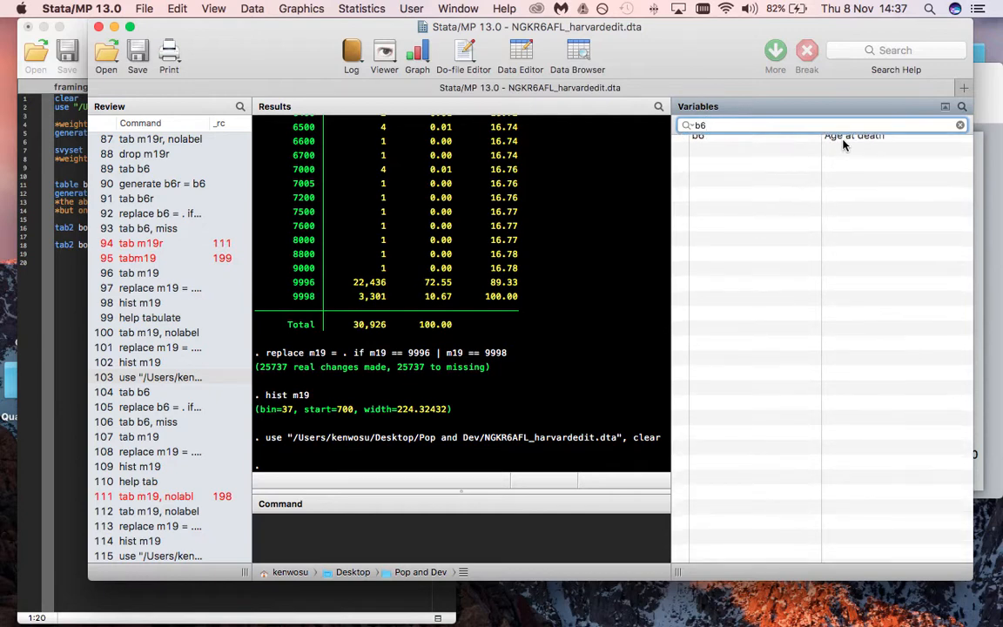
Step: Tabulate b6 and page through the output to the end of the frequency table
click(305, 550)
text(tab b6)
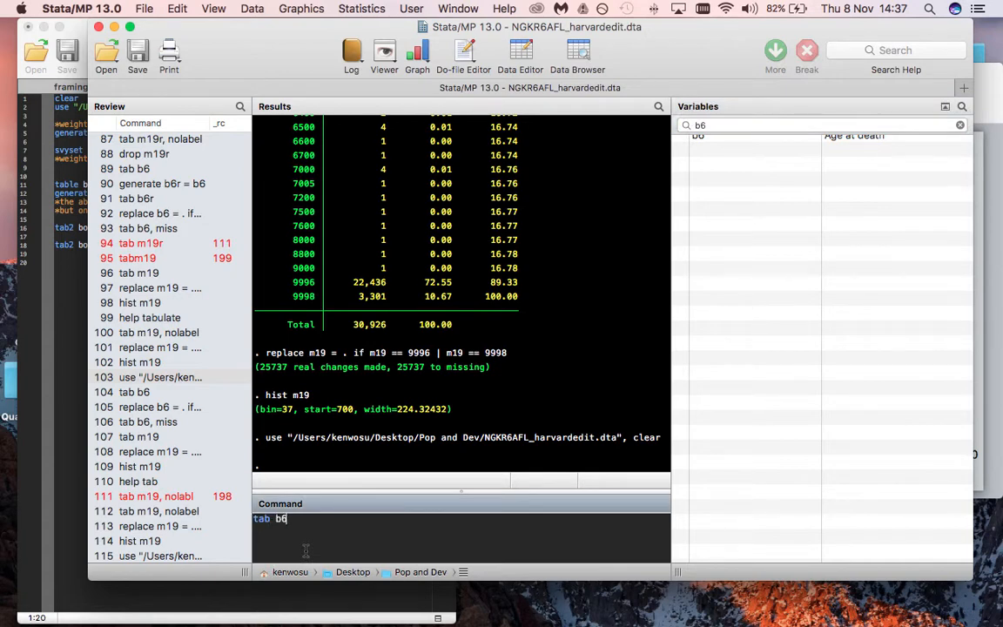
key(Return)
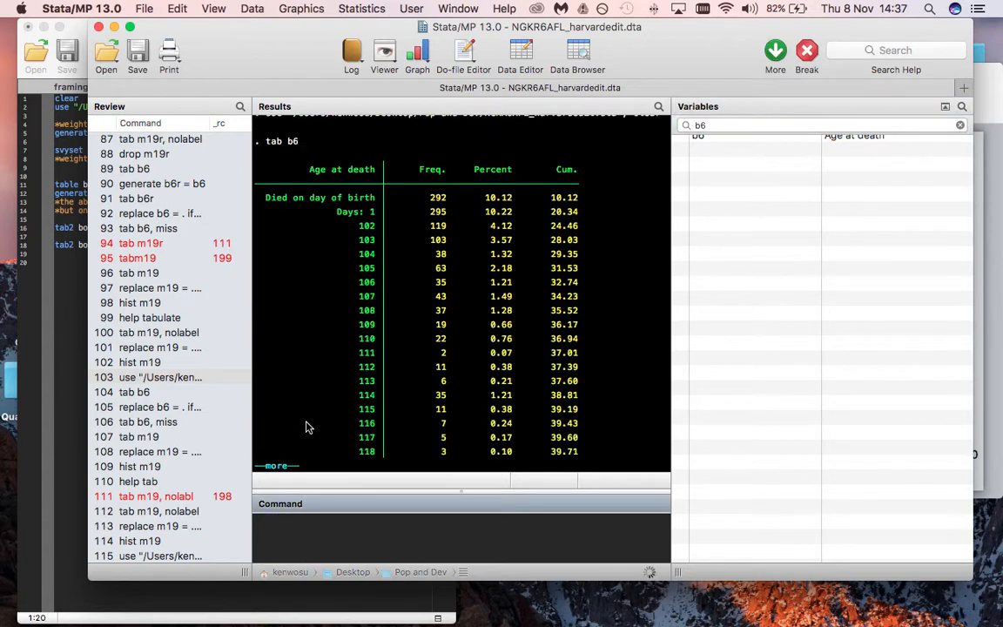
click(277, 466)
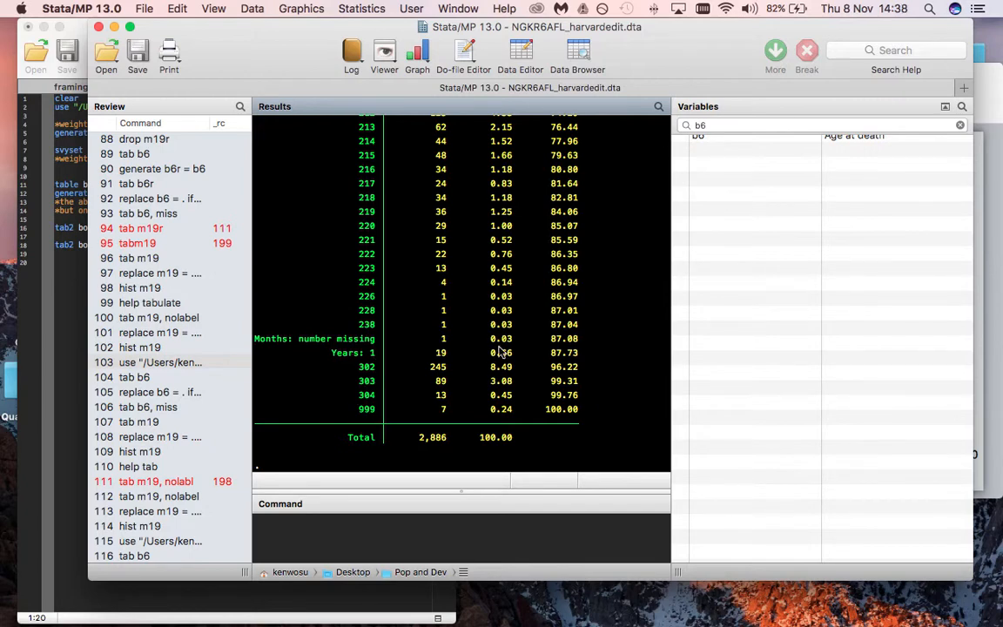
Step: Switch to Chrome, check the special-code definitions in the DHS VI Recode Manual, and return to Stata's command line
key(ctrl+Left)
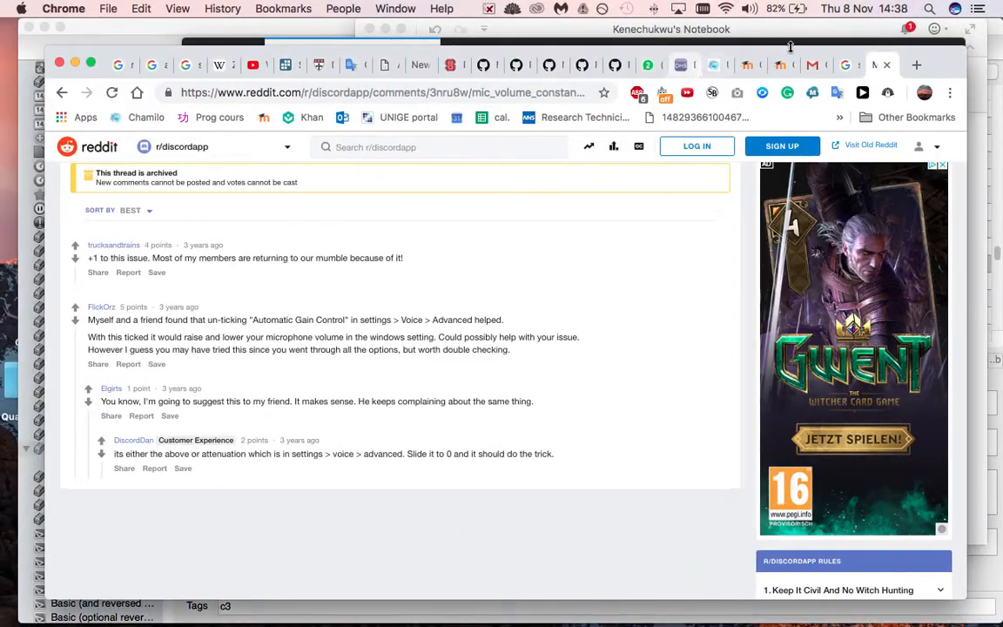
click(676, 66)
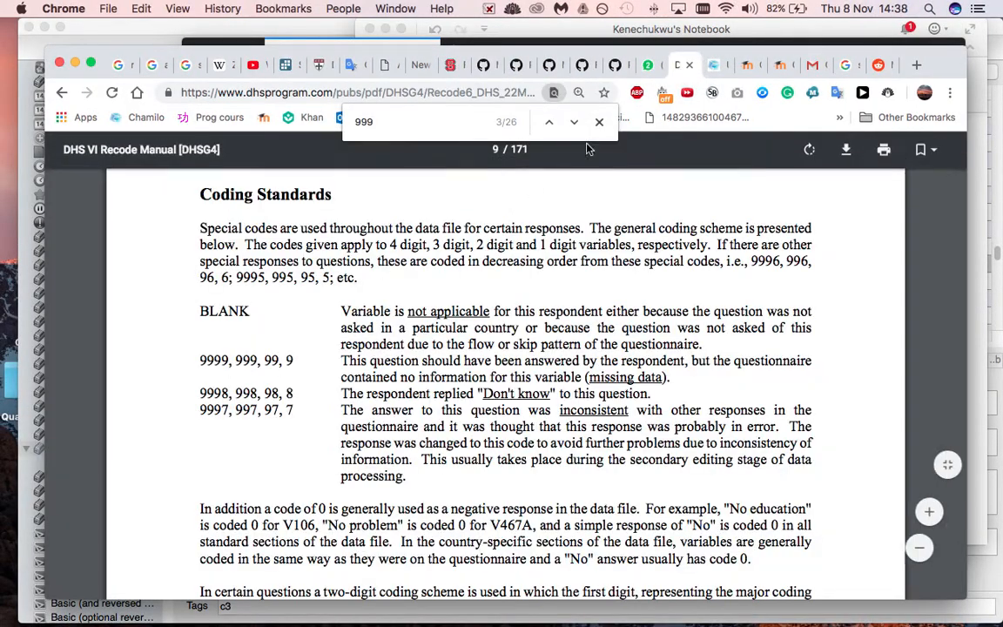
click(406, 126)
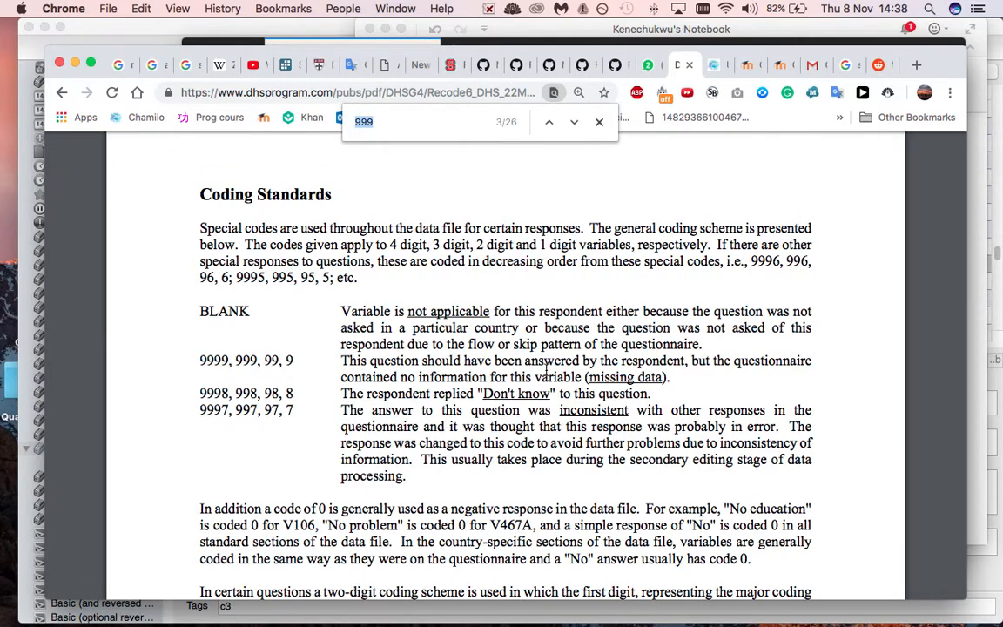
key(ctrl+Right)
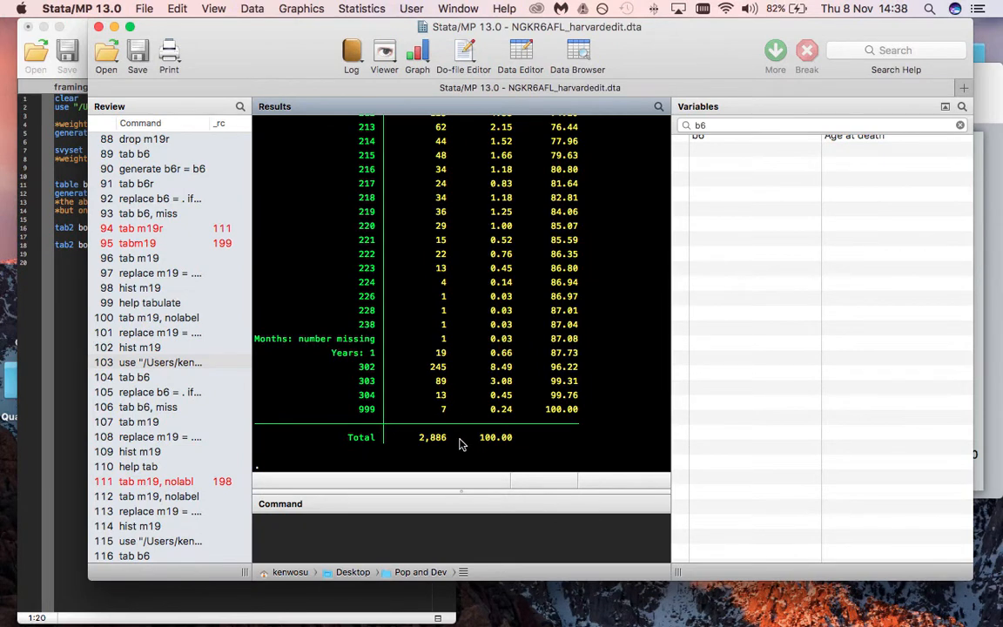
click(353, 523)
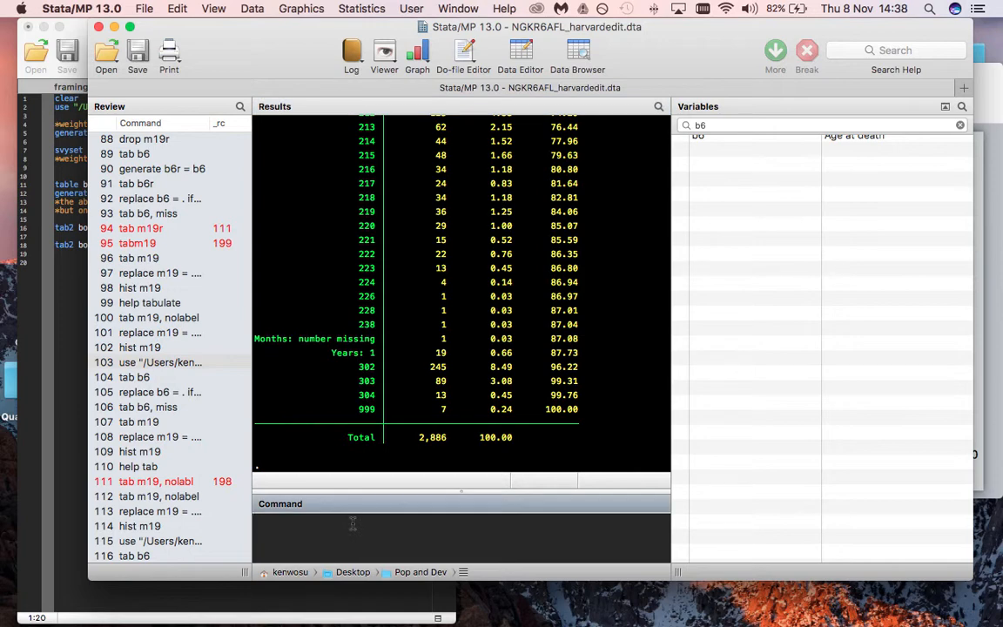
text(replace)
key(BackSpace)
key(BackSpace)
key(BackSpace)
key(BackSpace)
key(BackSpace)
key(BackSpace)
key(BackSpace)
key(BackSpace)
Step: Generate b6r as a copy of b6 and replace its values equal to 999 with missing
text(generate b6r = b6)
key(Return)
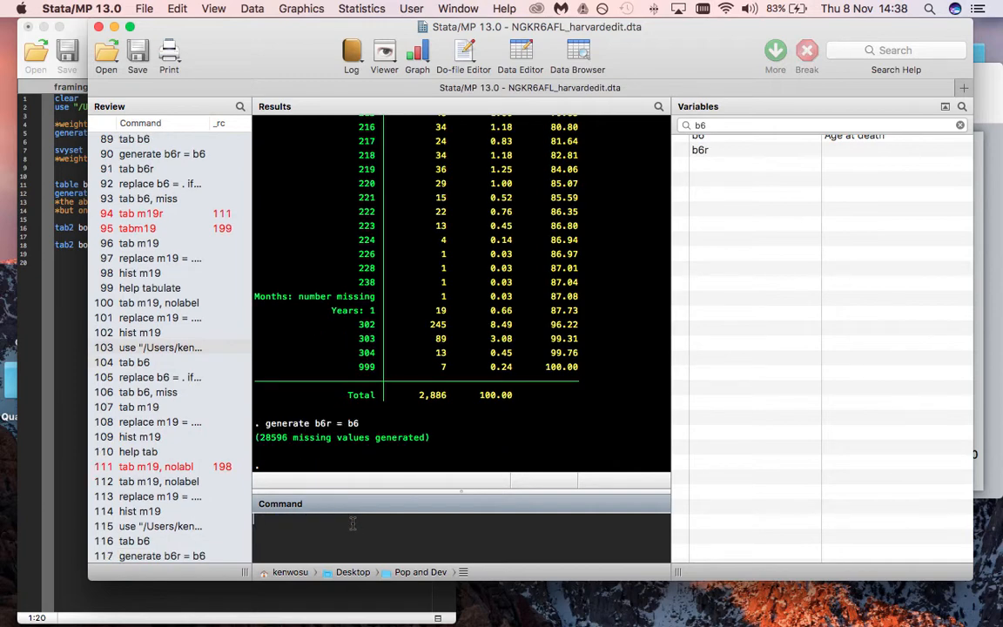
text(replace b6r = . if b6r == 999)
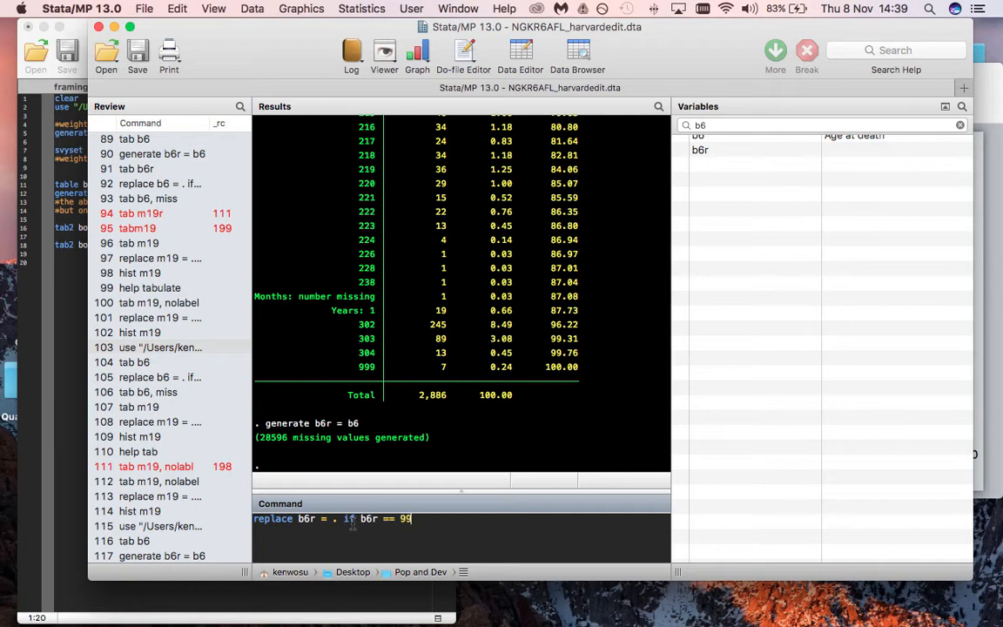
key(Return)
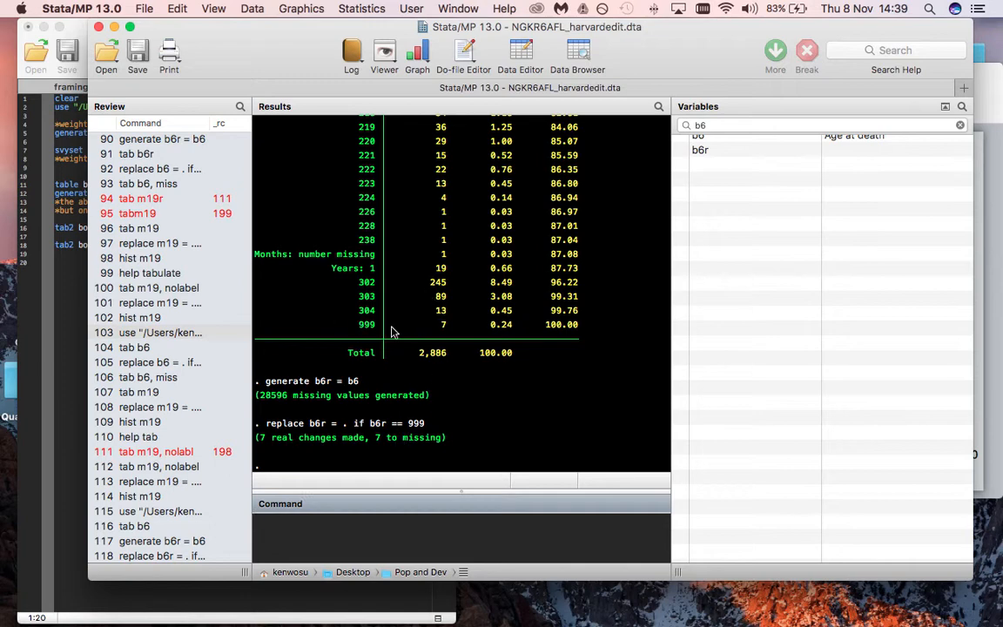
Step: Tabulate b6 including missing values and show the complete frequency table
text(tab b6, miss)
key(Return)
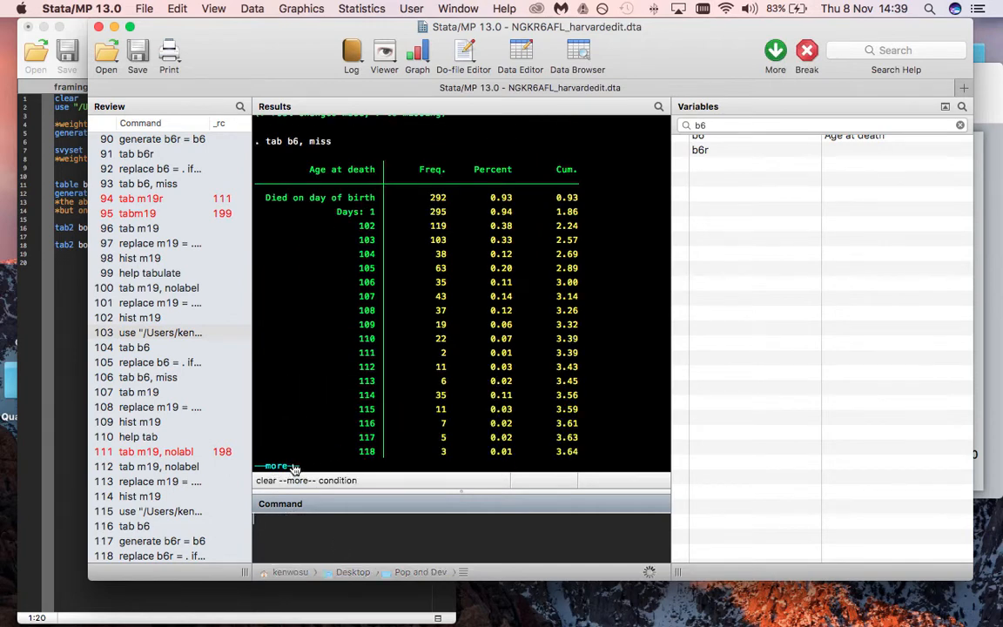
click(275, 467)
click(275, 467)
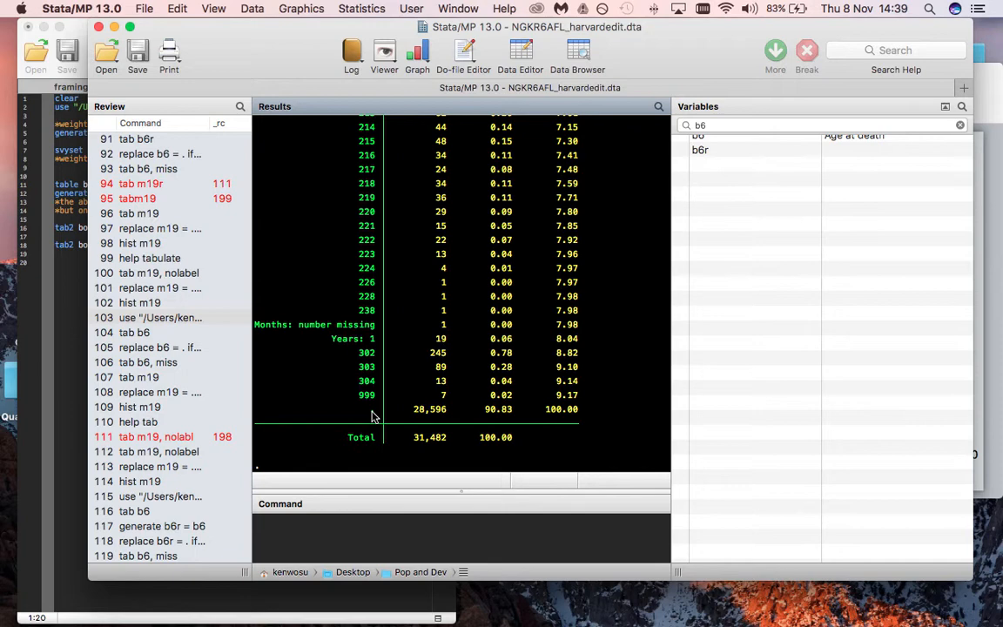
scroll(768, 139, up, 2)
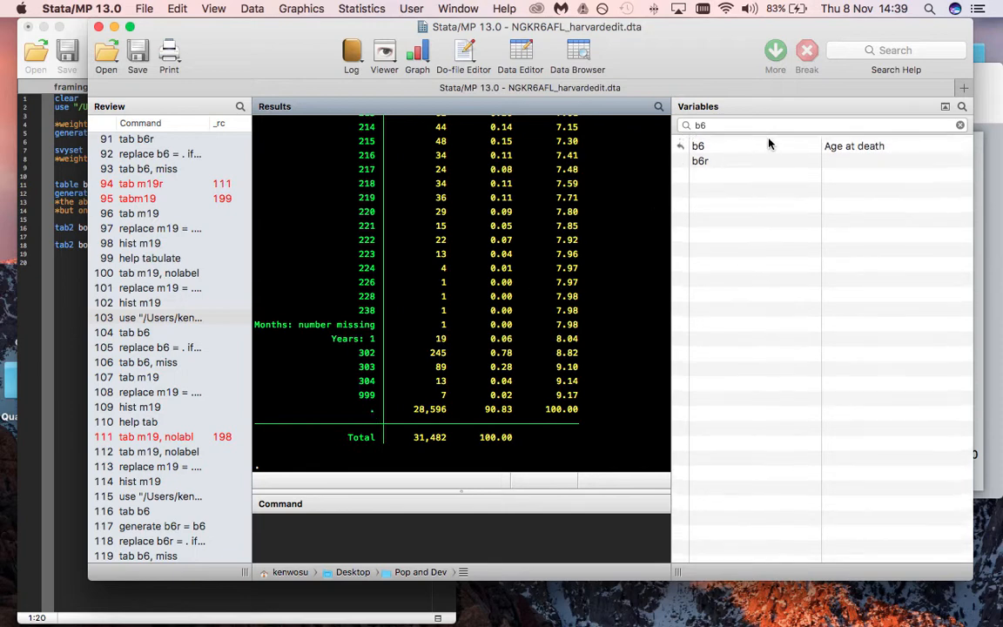
scroll(792, 144, up, 2)
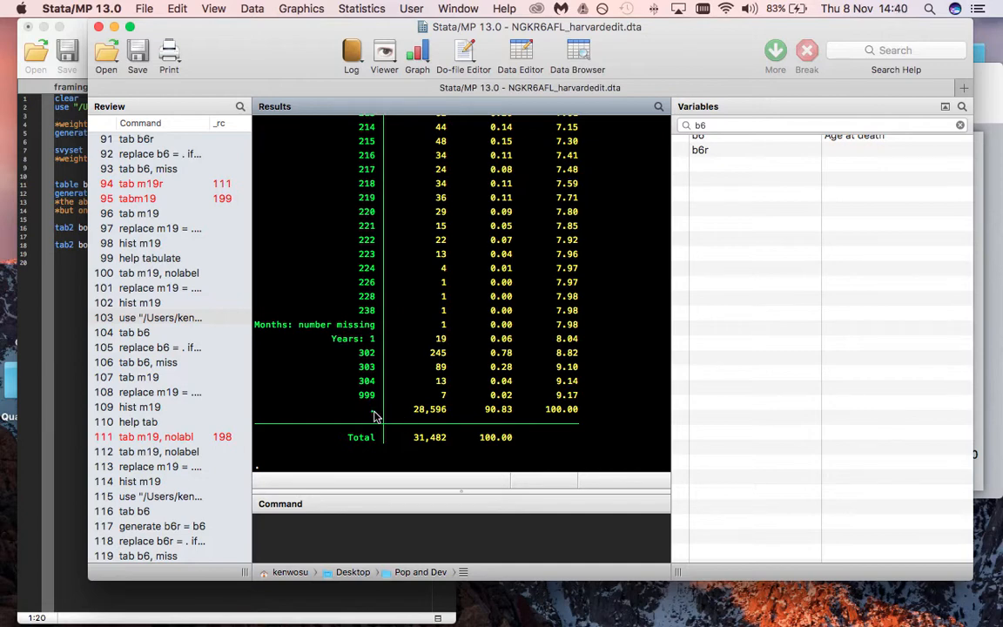
Step: Filter the variables list for m19
click(716, 125)
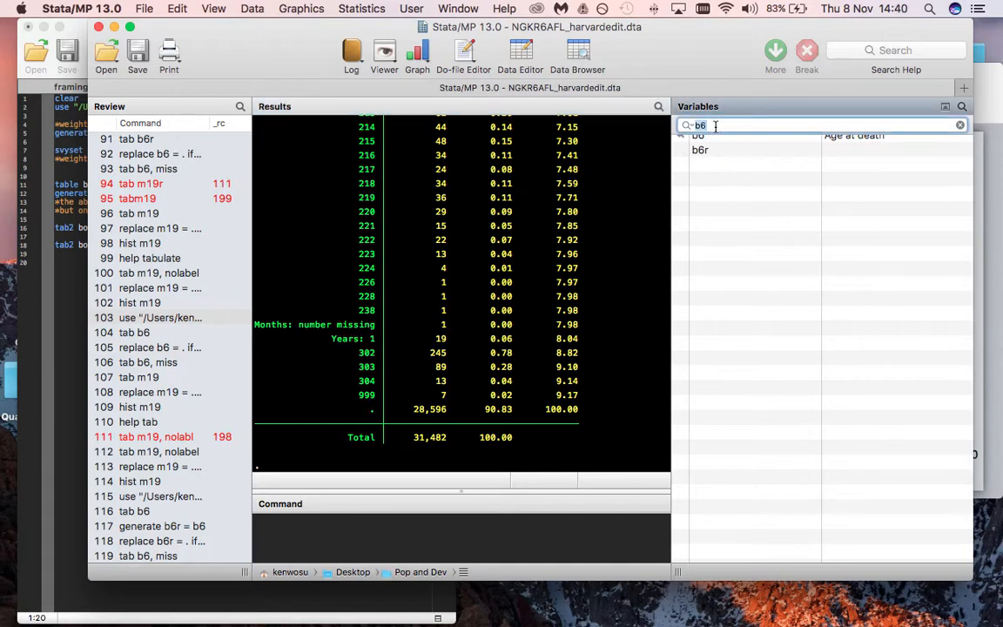
text(m19)
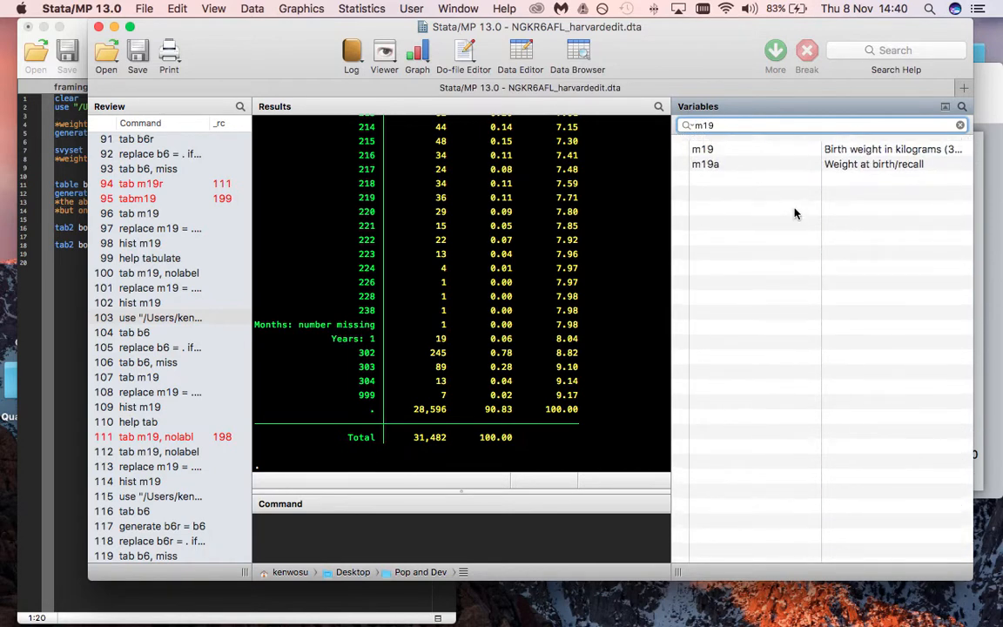
scroll(794, 213, down, 1)
Step: Tabulate m19 and page through the output to the end of the frequency table
click(355, 540)
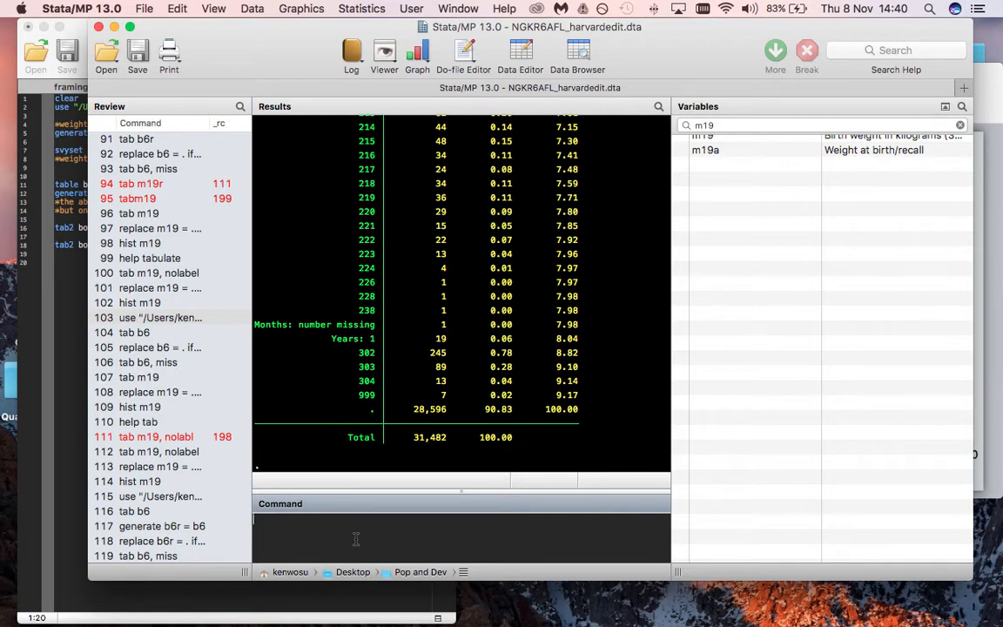
text(tab m19)
key(Return)
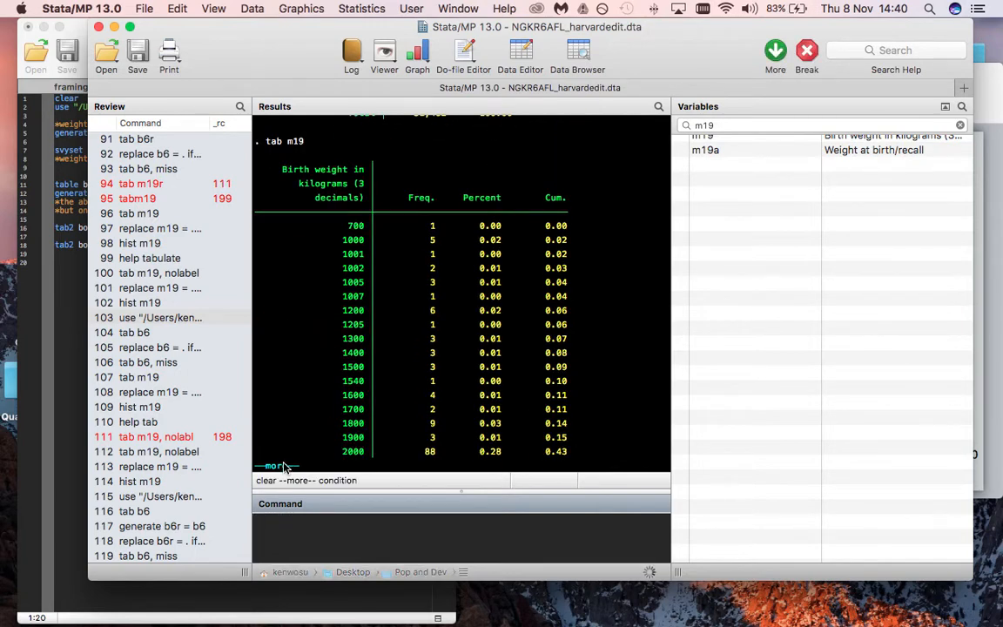
click(284, 468)
click(284, 467)
click(283, 467)
click(284, 467)
click(283, 468)
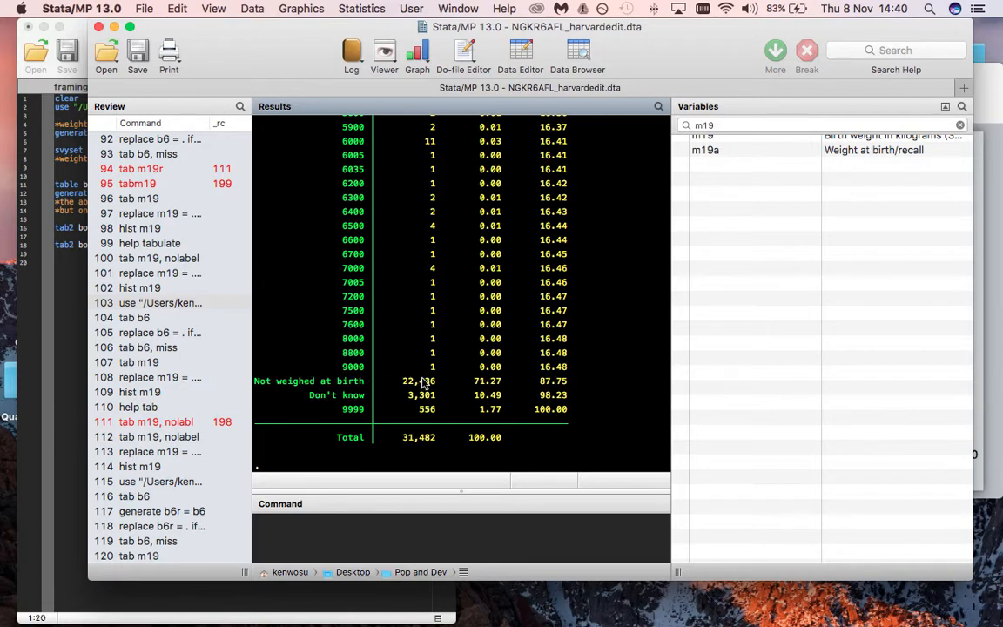
Step: Generate m19r as a copy of m19 using the abbreviated gen command
click(376, 524)
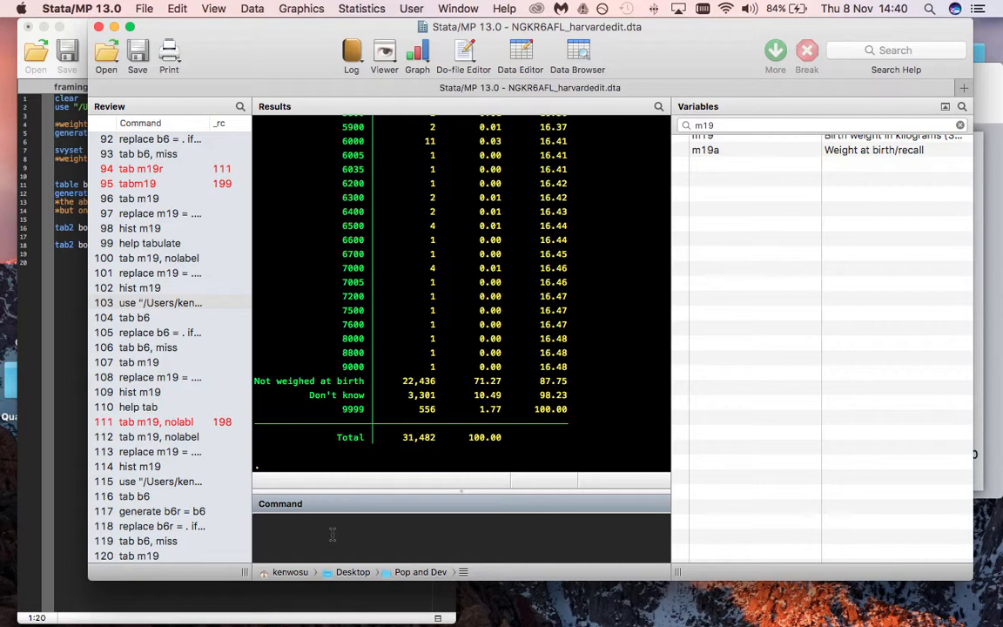
text(t)
key(BackSpace)
text(gen m19r = m19)
key(Return)
Step: Try to generate m19r from m19 again with the full generate command
text(generate m19)
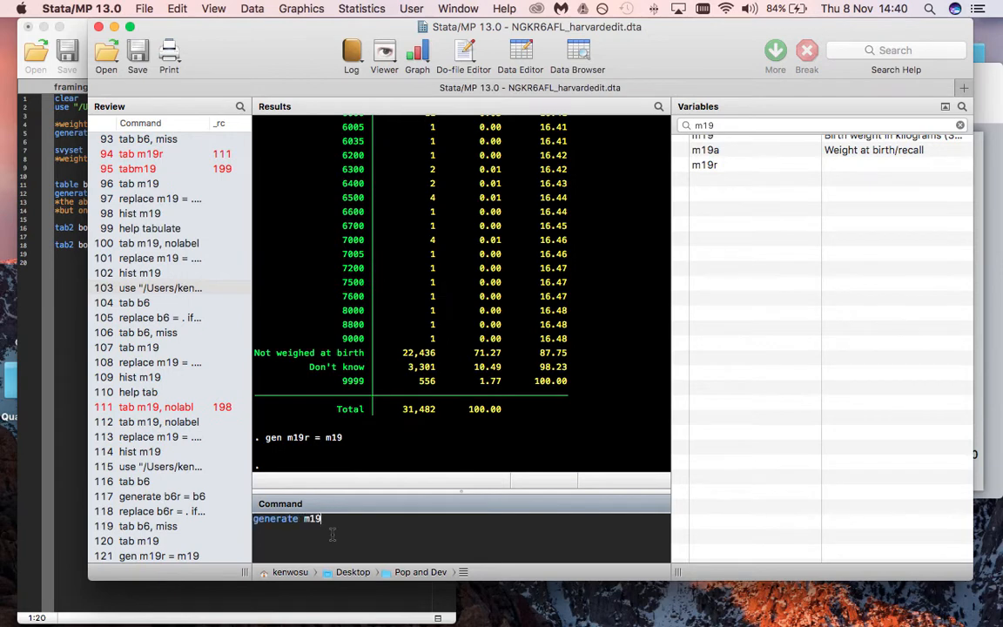
text(r = m19)
key(Return)
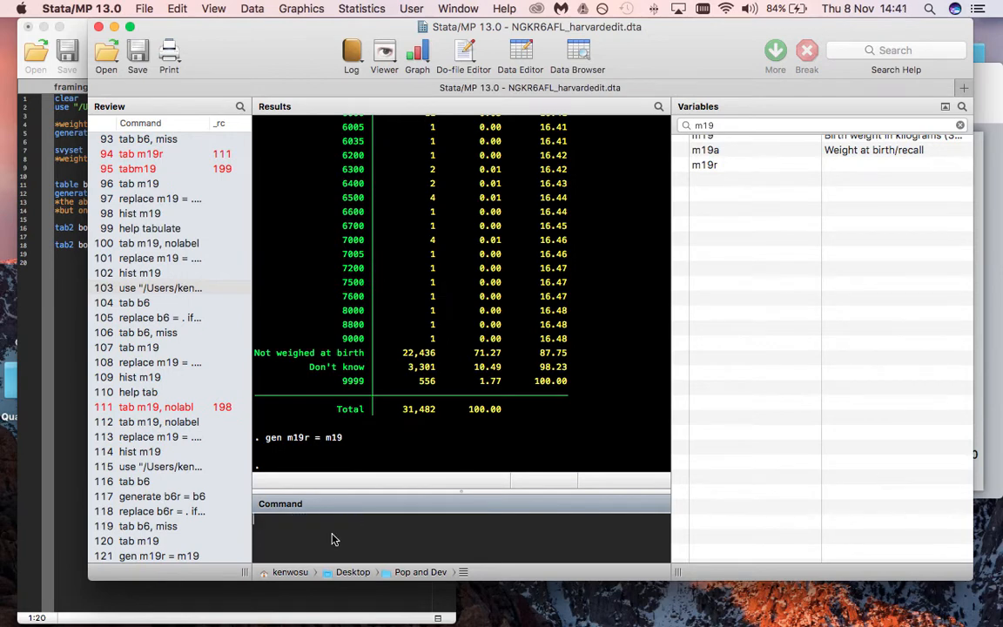
scroll(207, 510, up, 1)
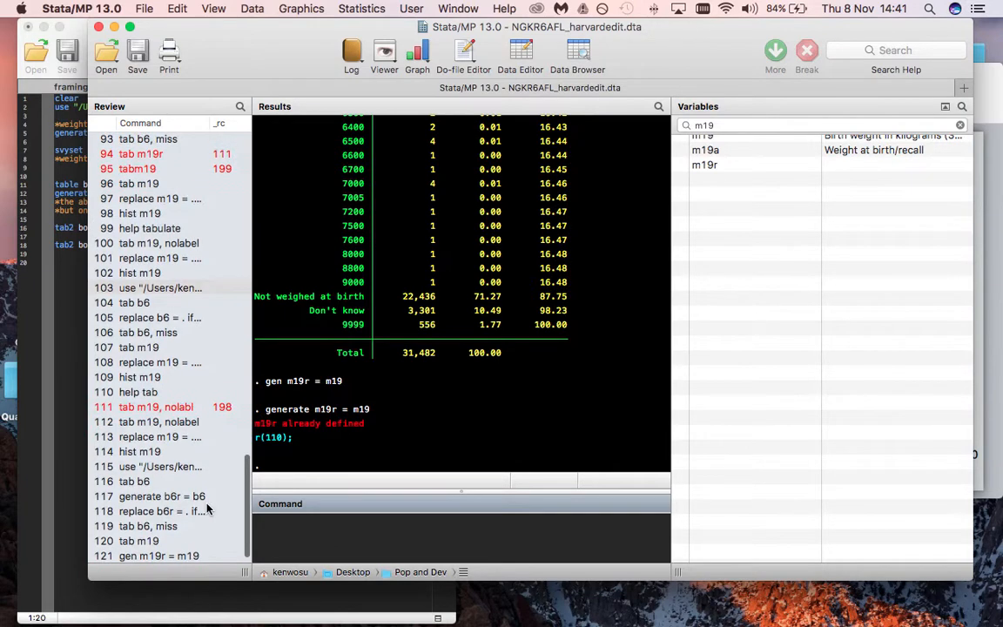
scroll(208, 510, down, 1)
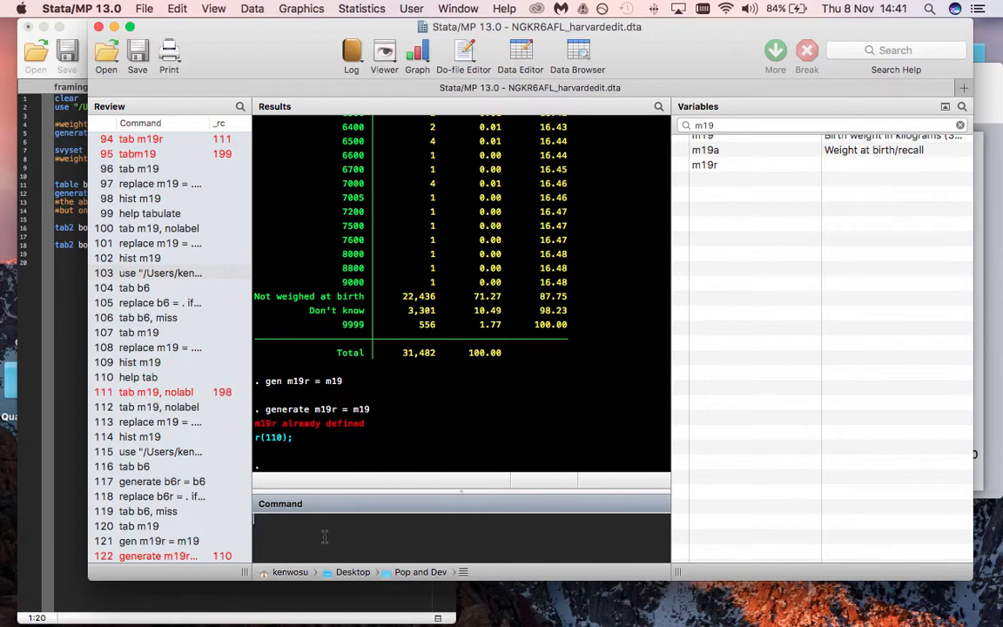
Step: Generate another copy of m19 under the name m19k
text(generate m19)
text(r = m19)
key(Return)
scroll(362, 442, up, 1)
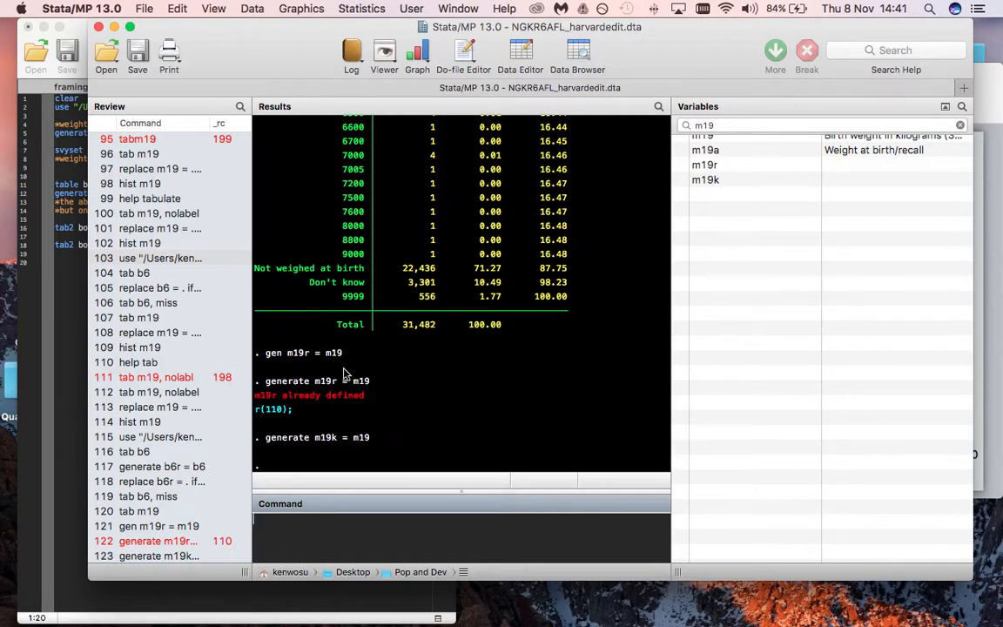
scroll(322, 392, up, 2)
scroll(338, 395, down, 2)
Step: Browse the m19k values in the Data Editor, look down the rows, and close the editor
text(browse m19)
key(Return)
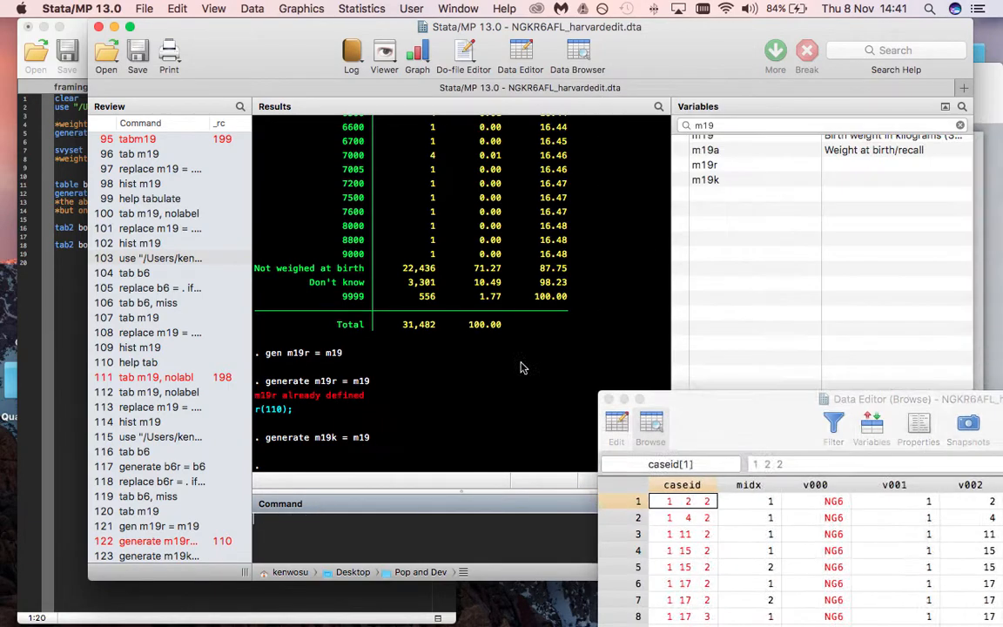
scroll(696, 548, down, 10)
scroll(696, 548, down, 20)
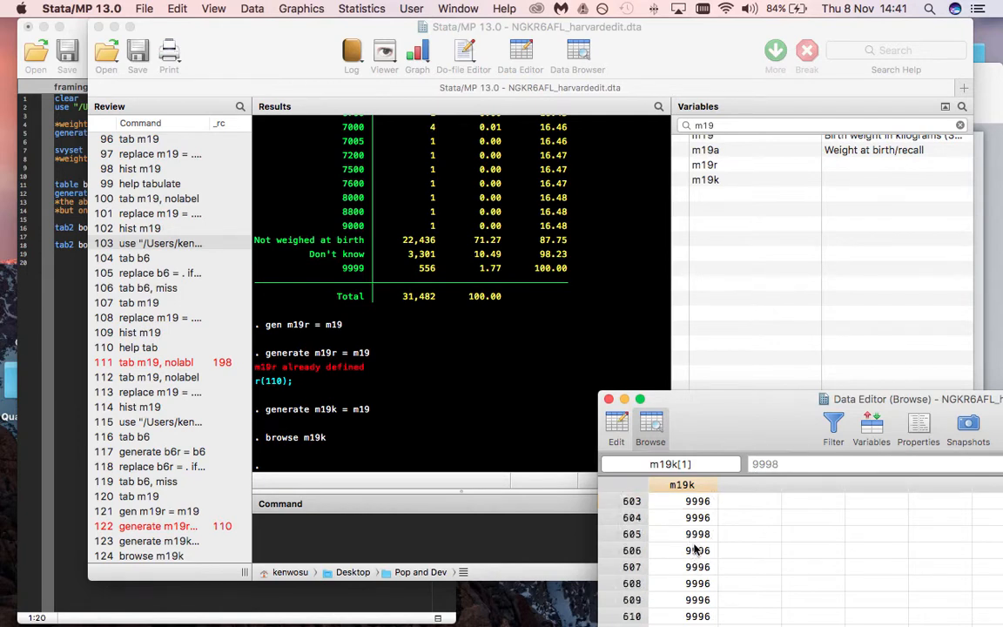
click(608, 399)
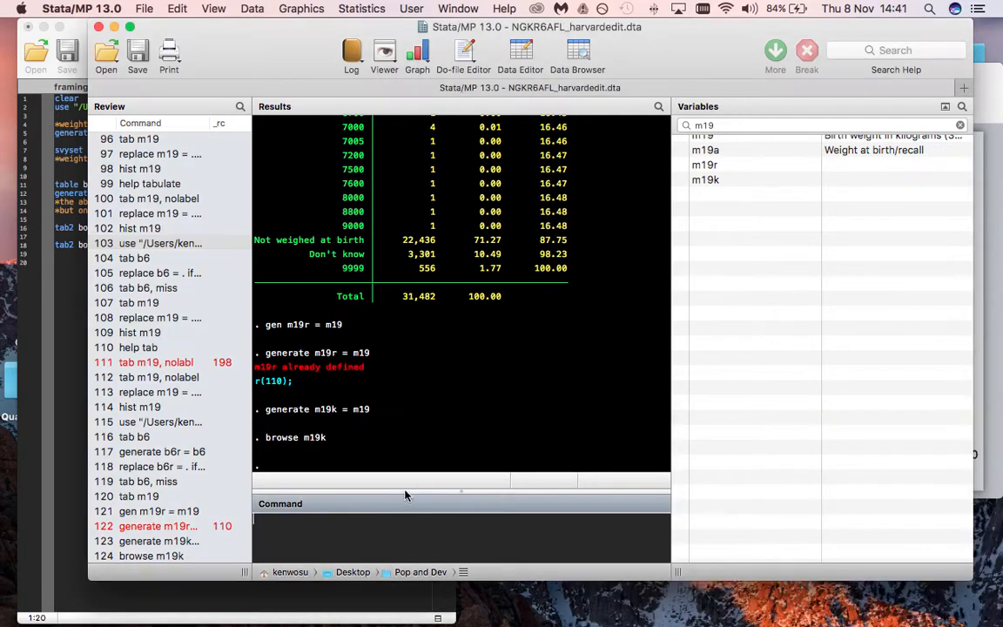
Step: Replace the values of m19k with missing wherever m19k equals 9999
click(355, 522)
text(replace m19k = . if m19k )
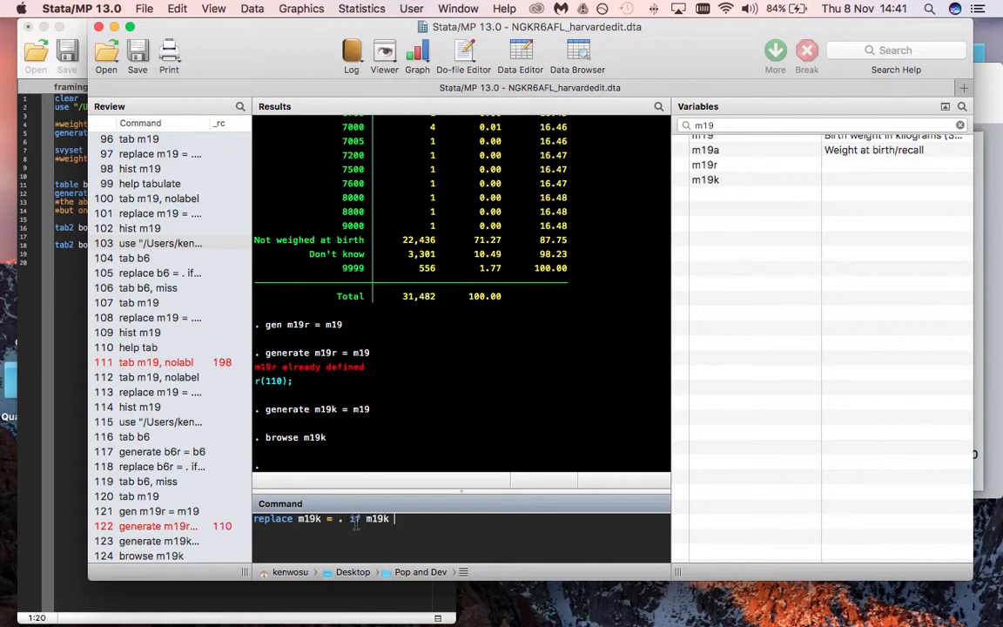
text(== 9999)
key(Return)
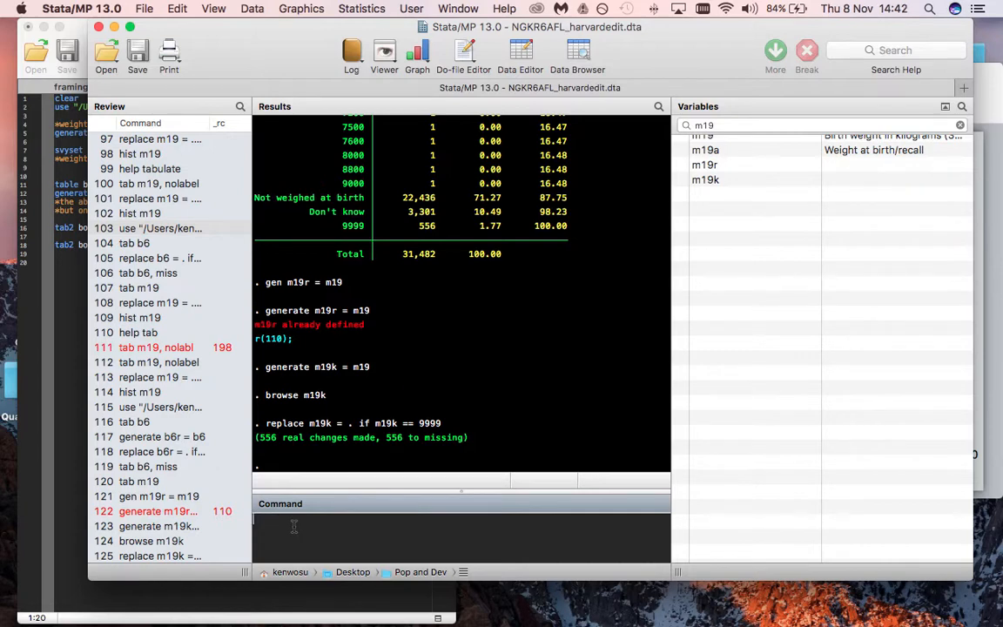
Step: Plot a histogram of m19k to check its distribution and close the graph
text(hist m19k)
key(Return)
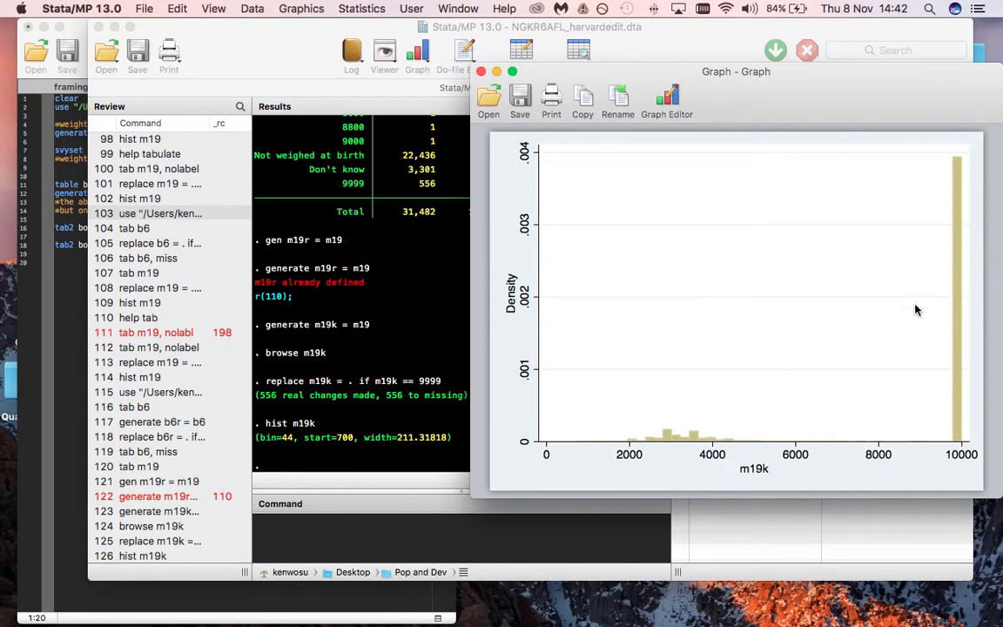
click(481, 73)
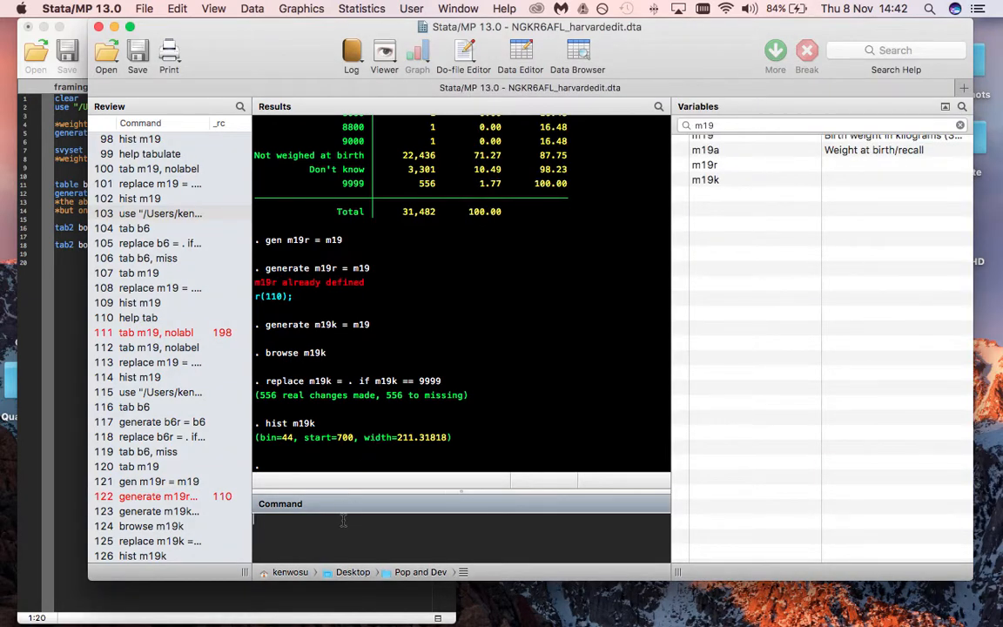
Step: Tabulate m19k with the nolabel option and page through to the end of the table
text(tab)
text( m19)
text(k, nolab)
text(bel)
key(Return)
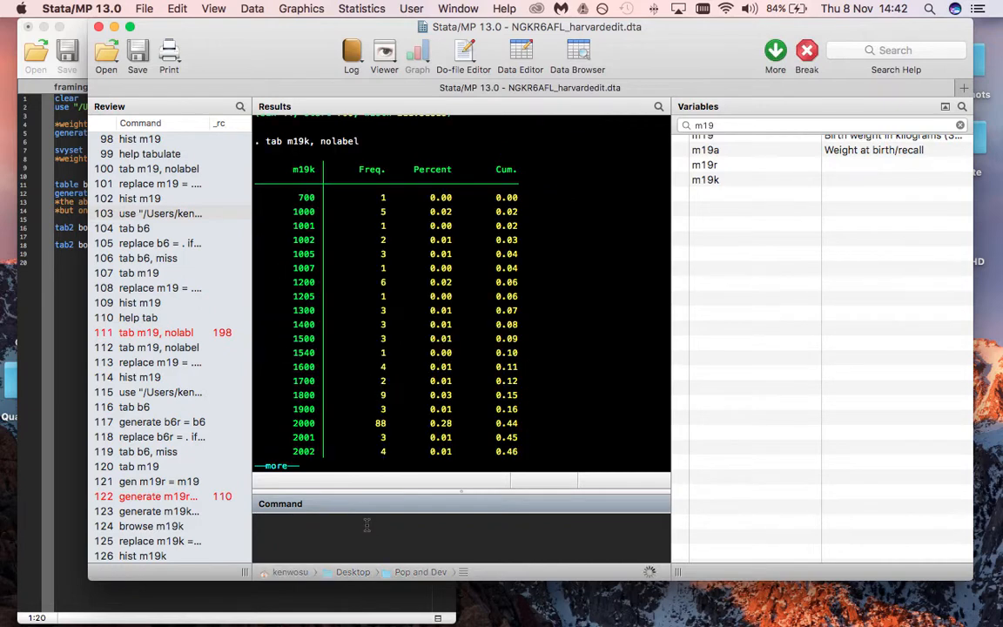
click(270, 468)
click(270, 468)
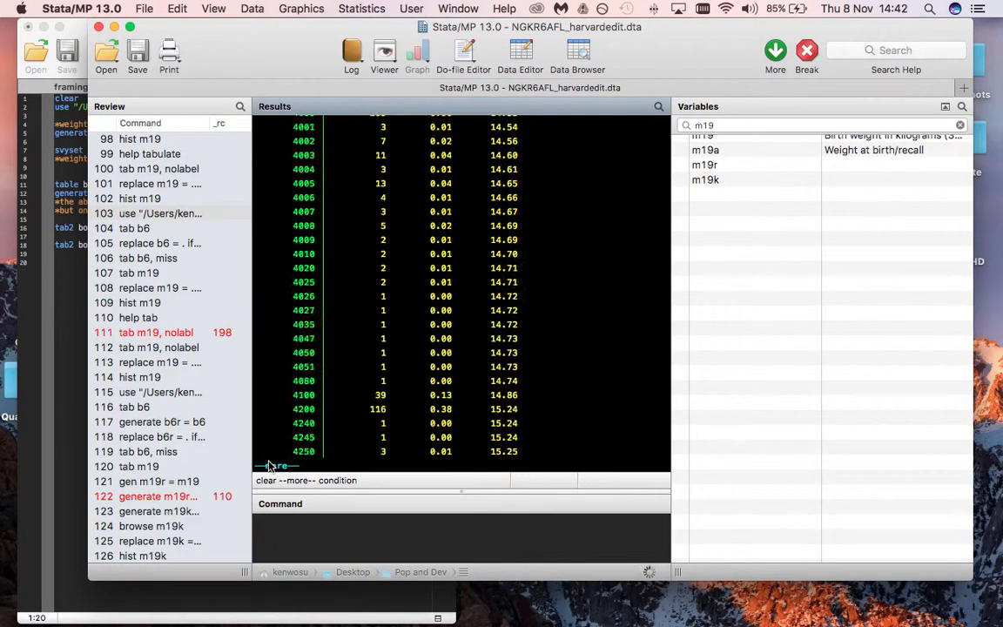
click(270, 468)
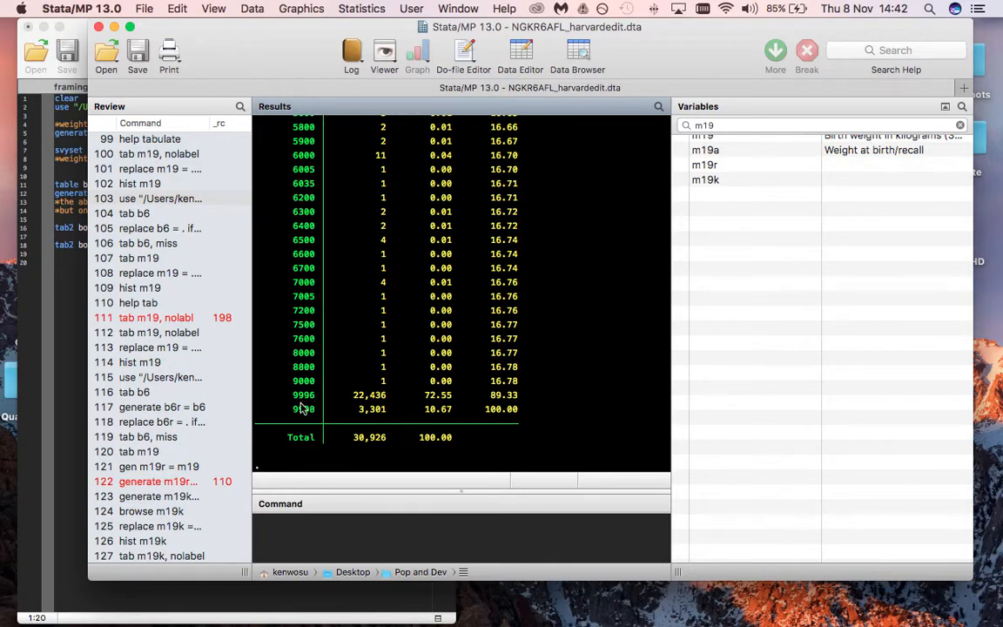
Step: Check the special codes in the DHS manual's Coding Standards in Chrome, then return to Stata and compare the labelled m19 table with the unlabelled one
key(ctrl+Left)
scroll(330, 353, down, 2)
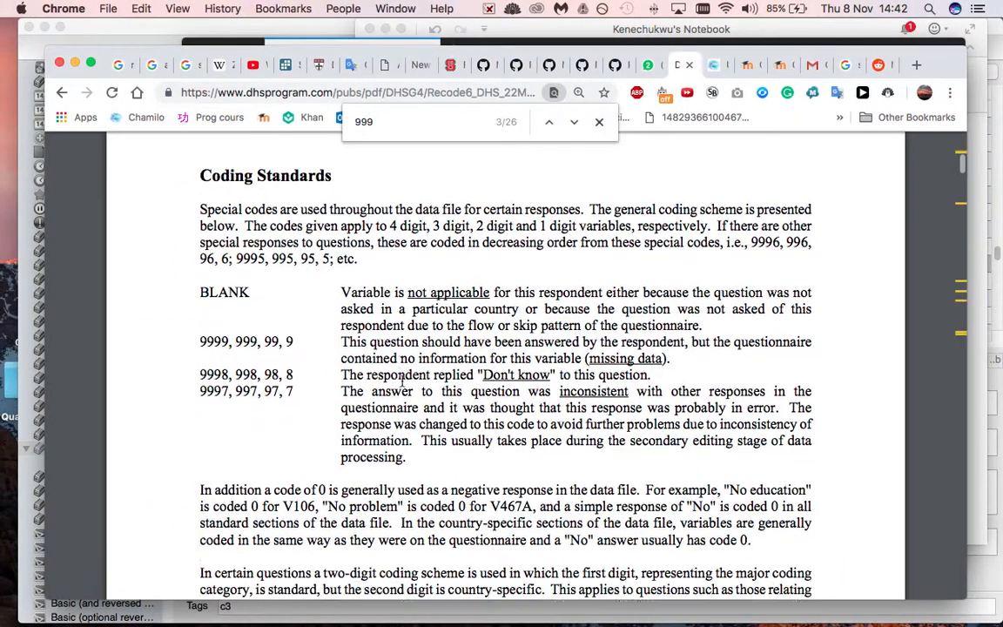
scroll(391, 355, down, 3)
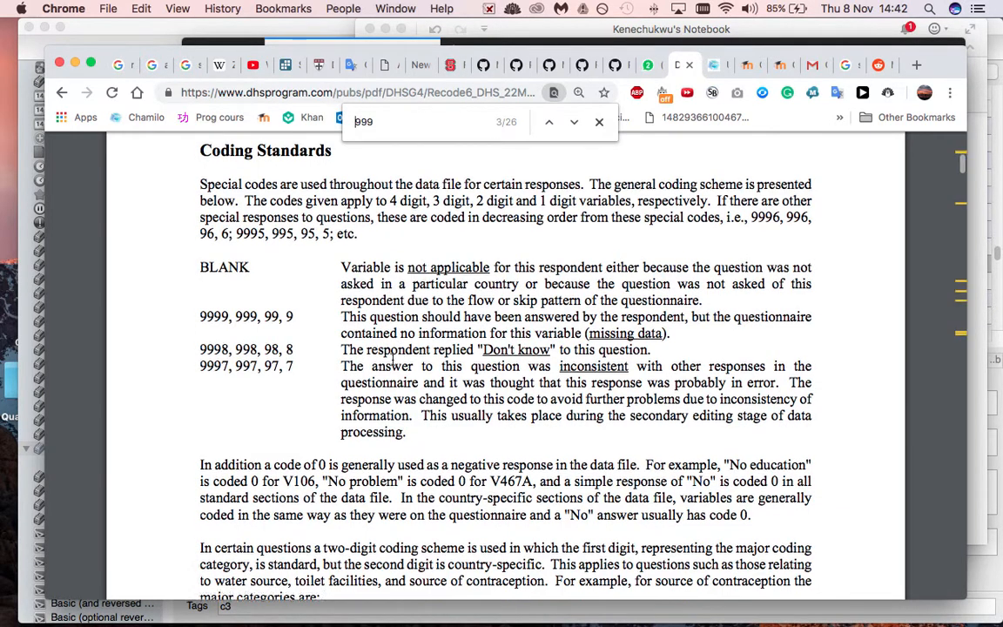
key(ctrl+Right)
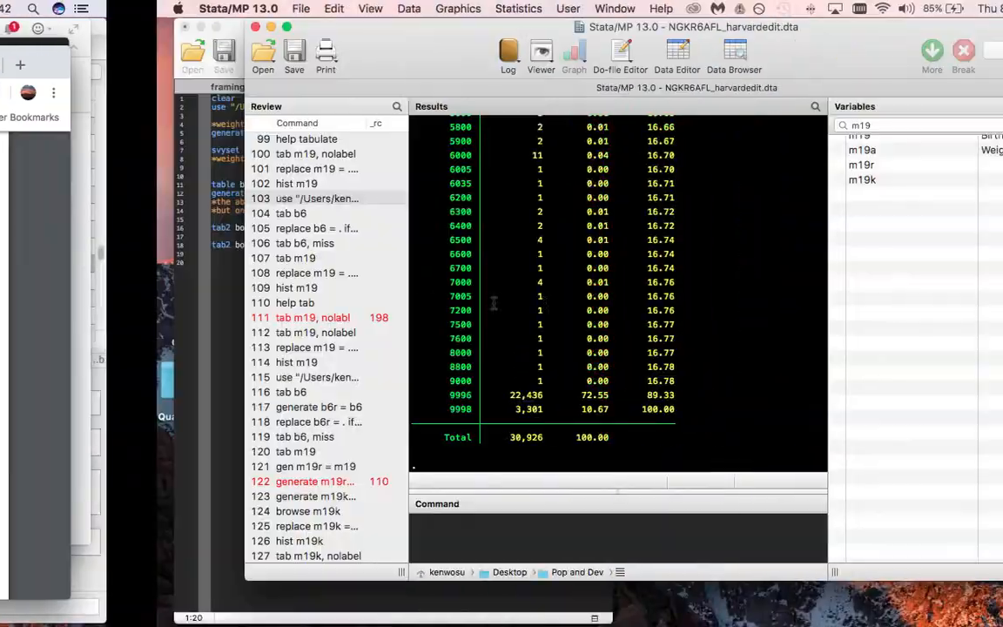
scroll(376, 329, up, 10)
scroll(372, 330, down, 15)
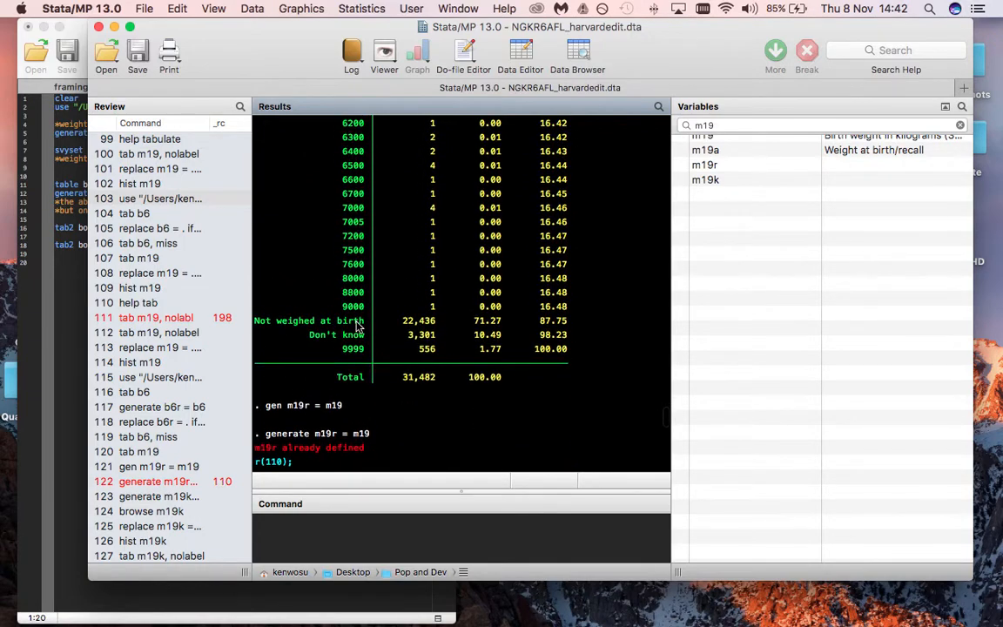
scroll(358, 328, down, 20)
Step: Replace m19k with missing using the condition m19k == 9996 | 9998
click(322, 538)
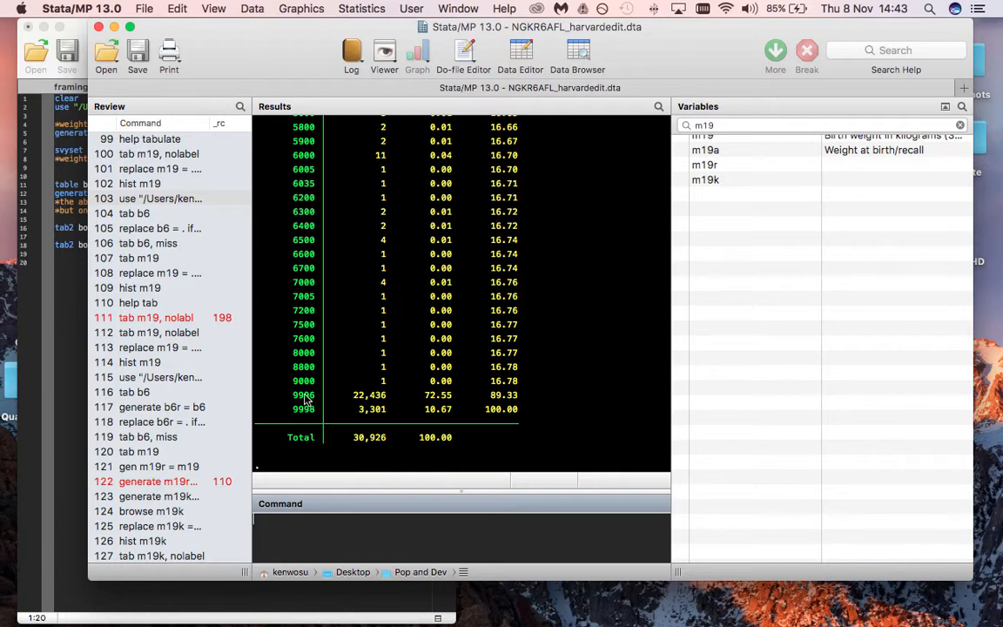
text(replace m19k = . if m19k ==)
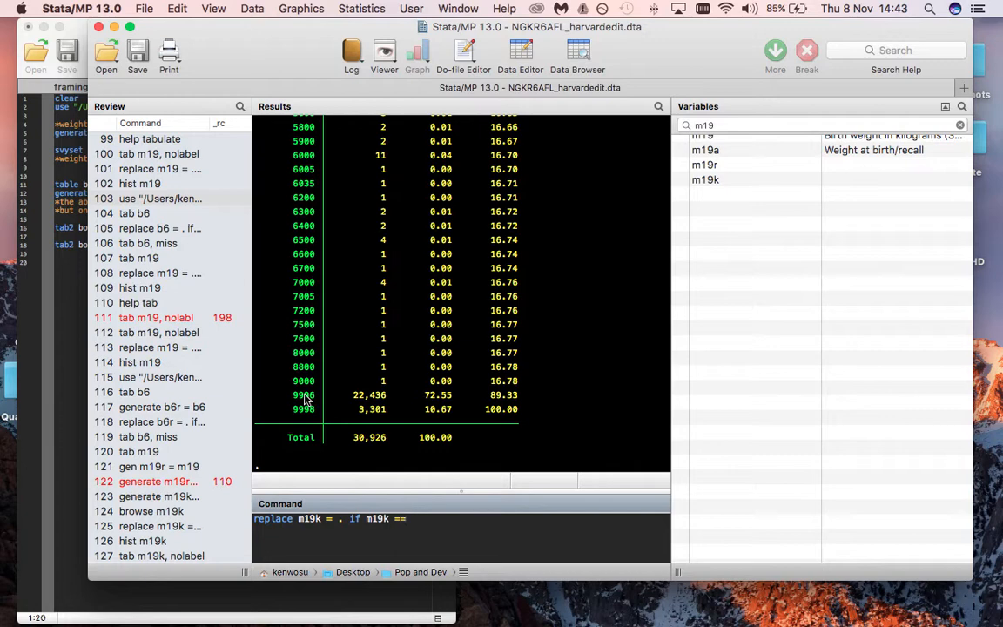
text( 9996 | 9998)
key(Return)
Step: Plot the histogram of m19k again after the second replacement
text(hist )
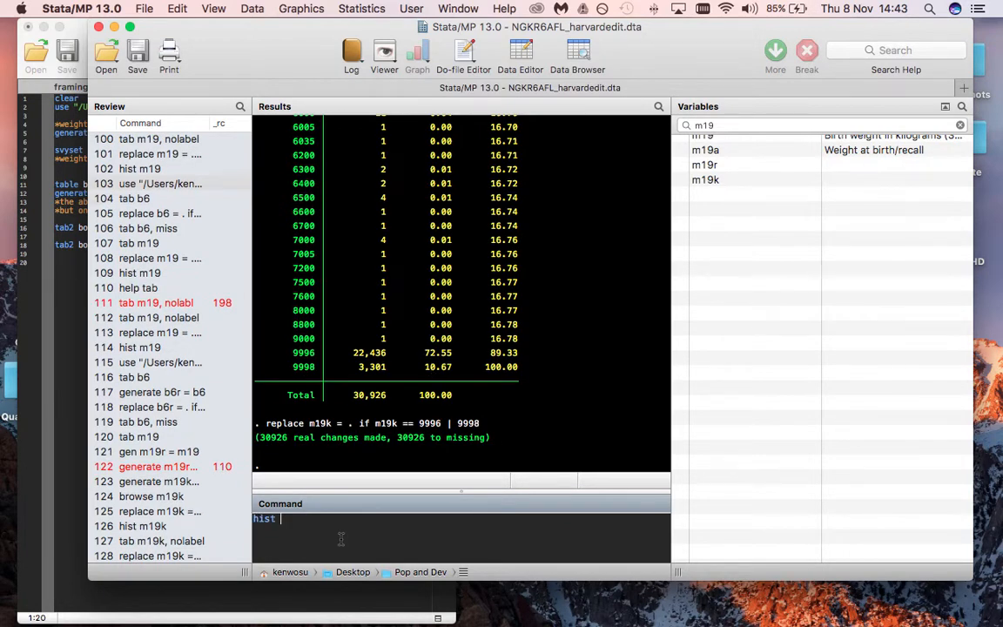
text(m19k)
key(Return)
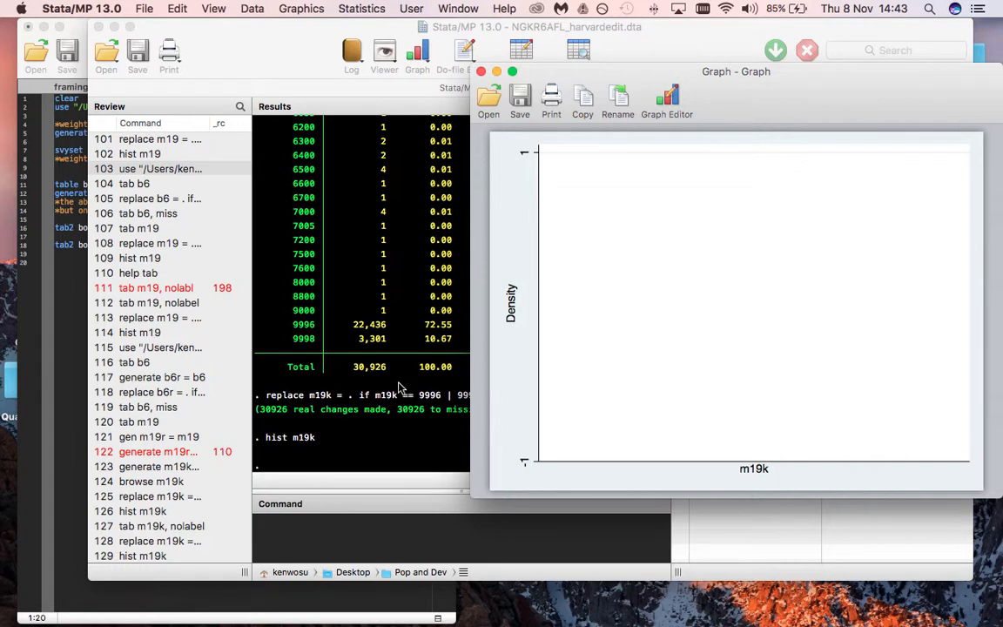
Step: Reuse the last replace command with the condition corrected to m19k == 9996 | m19k == 9998 and run it
click(359, 347)
drag(487, 399, 264, 397)
key(super+c)
click(281, 530)
key(super+v)
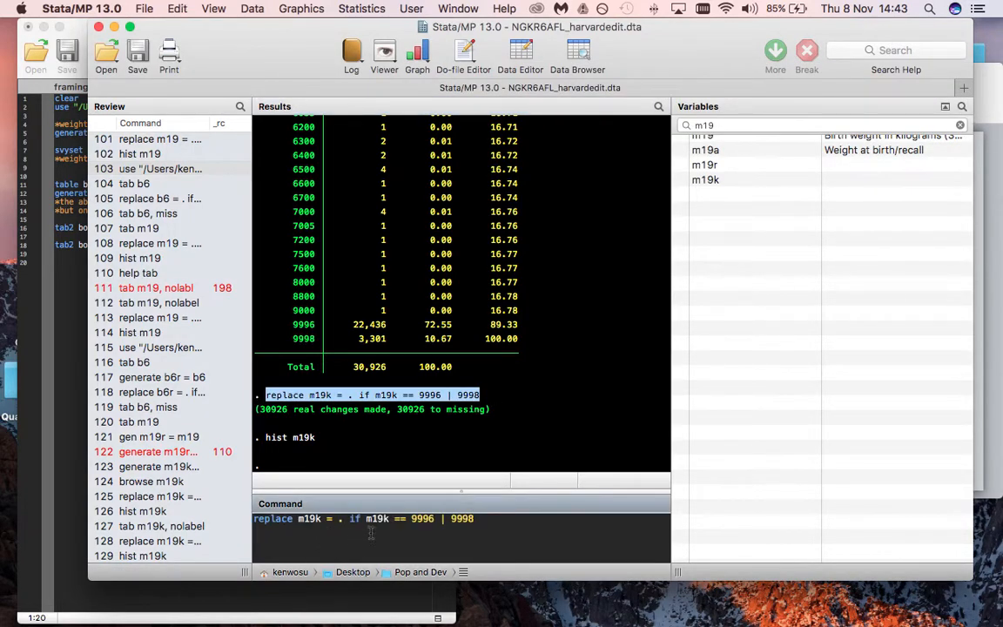
click(444, 517)
key(BackSpace)
text(& )
text(m19k =)
text(=)
key(Return)
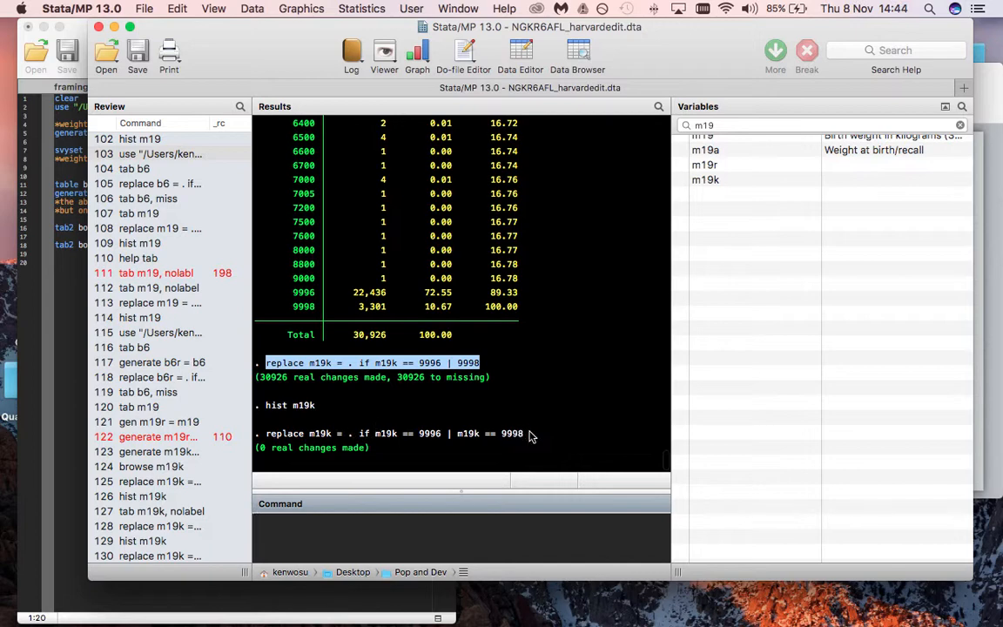
Step: Reuse the corrected replace command as a new unrun command, changing every m19k in it to m19r
drag(523, 432, 260, 434)
key(super+c)
click(295, 529)
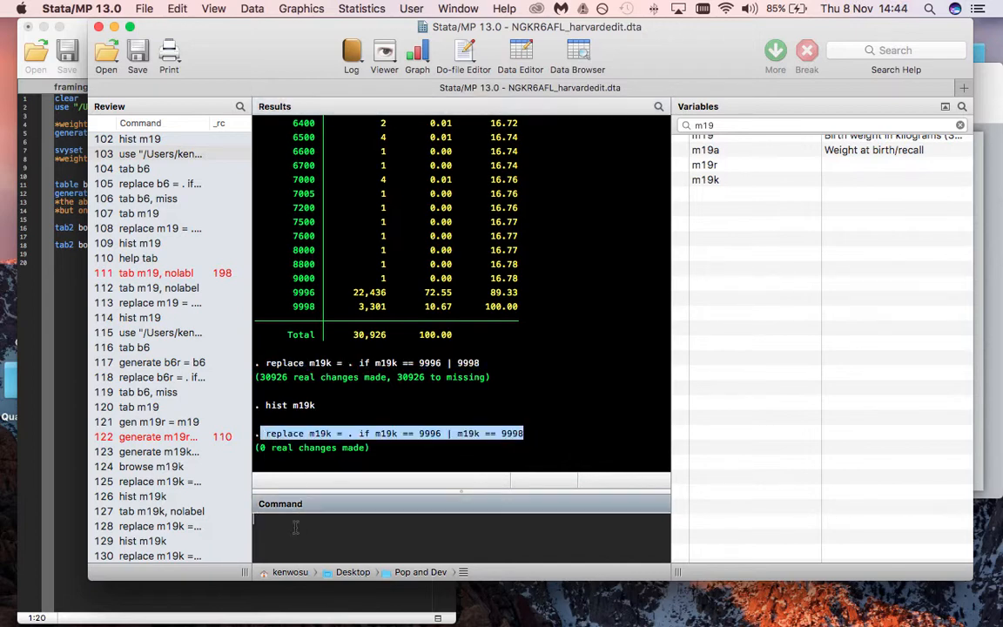
key(super+v)
click(326, 519)
key(BackSpace)
text(r)
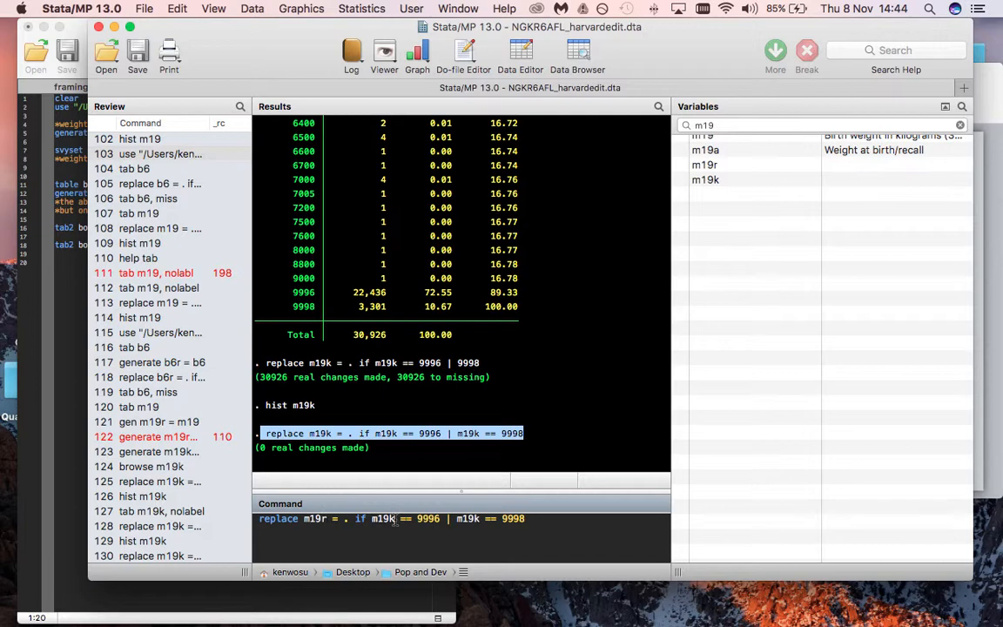
click(396, 519)
key(BackSpace)
text(r)
click(478, 519)
key(BackSpace)
text(r)
Step: Extend the m19r replace command with a third condition, | m19r == 9999, and run it
drag(527, 520, 446, 520)
key(super+c)
click(528, 520)
key(super+v)
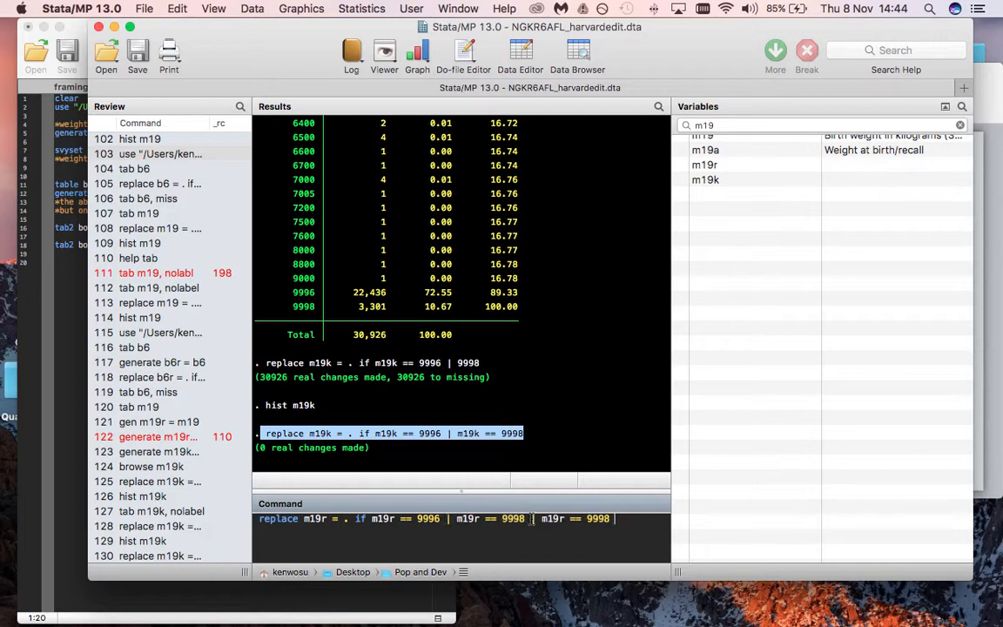
key(Left)
key(BackSpace)
key(Return)
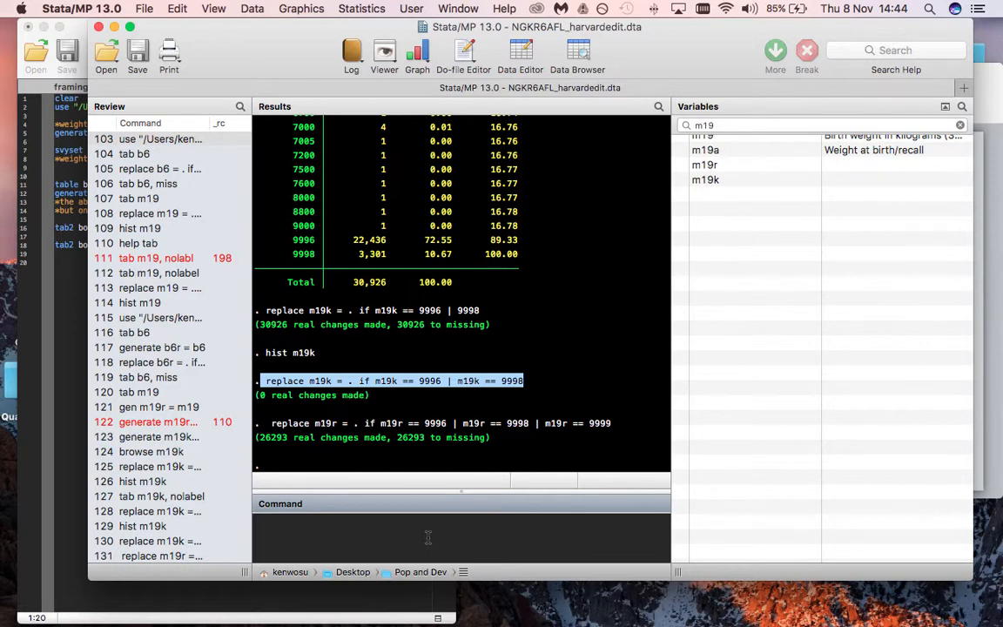
Step: Plot a histogram of m19r to check the recoded birth weights
text(hist m19r)
key(Return)
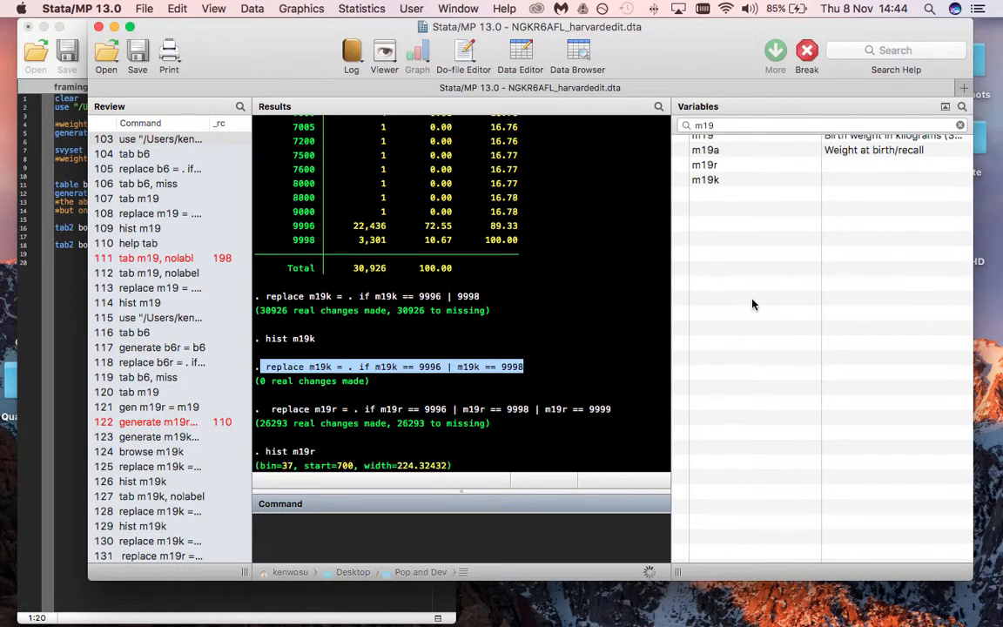